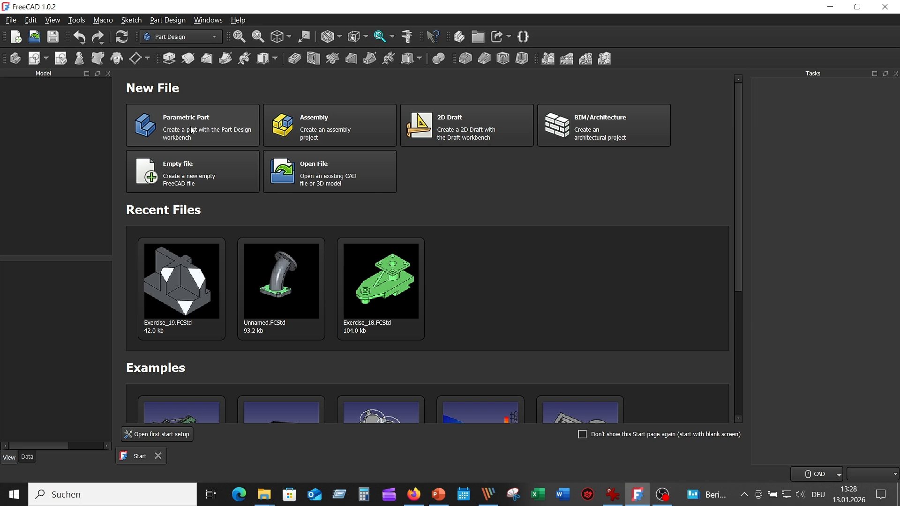
Create a new Parametric Part file and review the bowl's reference drawing in Picture_01.png.
click(192, 131)
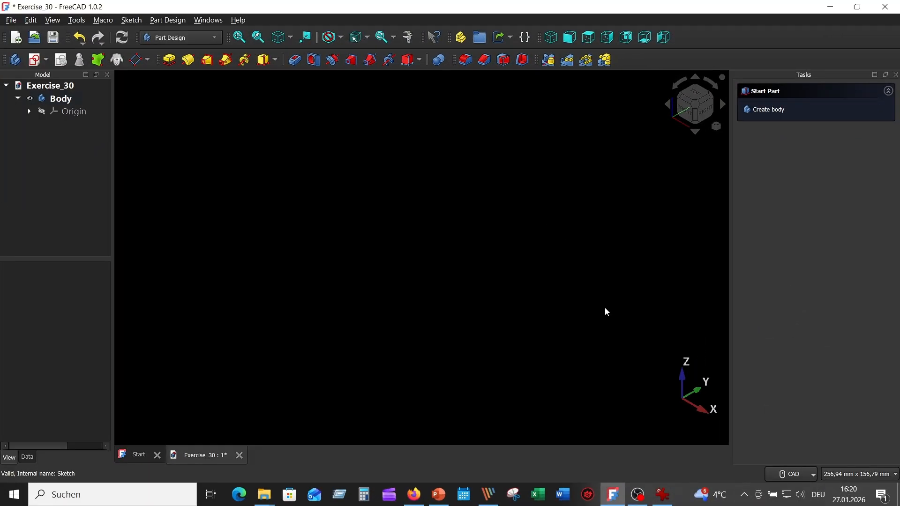
click(664, 497)
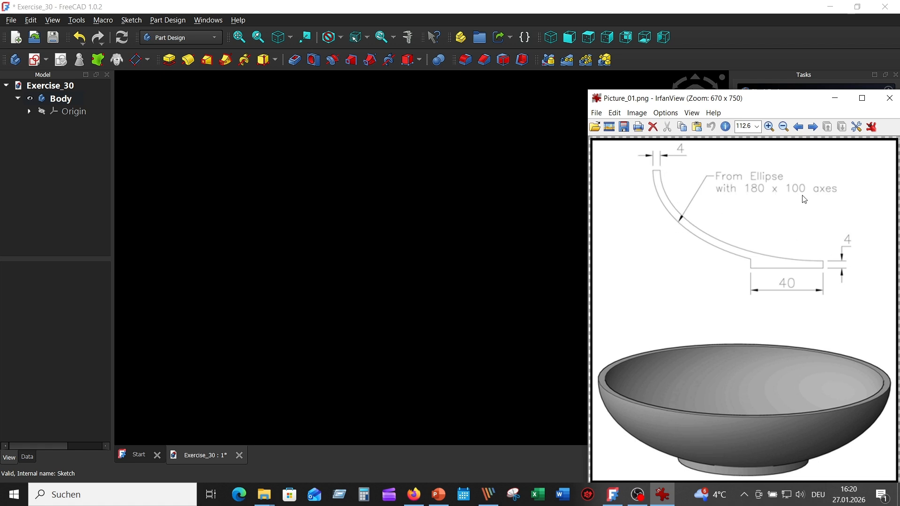
click(433, 181)
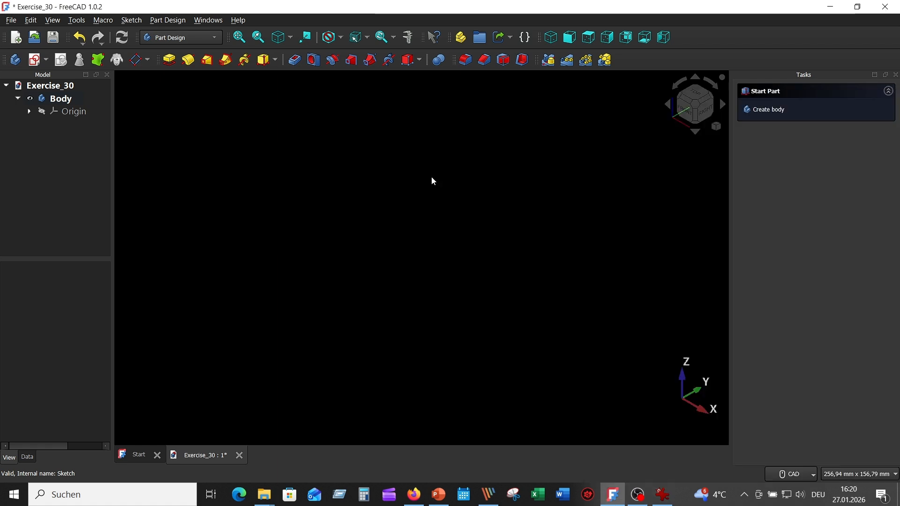
Start a sketch on the XZ plane of the body and recheck the reference drawing.
click(36, 61)
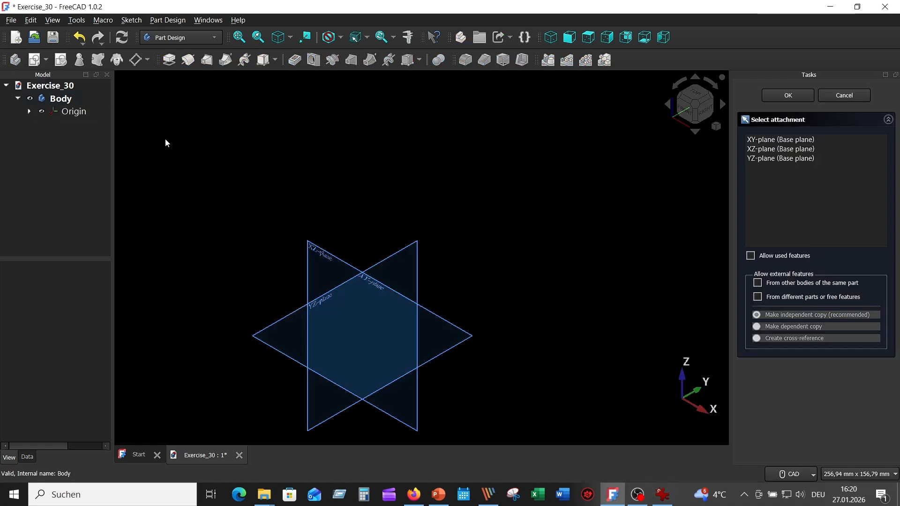
click(320, 255)
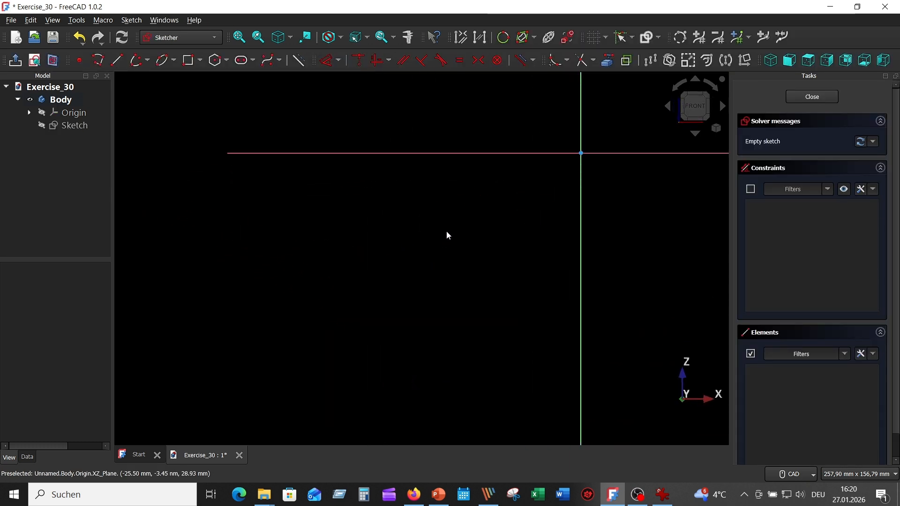
middle_drag(327, 289, 301, 308)
mouse_move(331, 257)
middle_down()
mouse_move(371, 269)
mouse_move(368, 286)
middle_up()
click(663, 496)
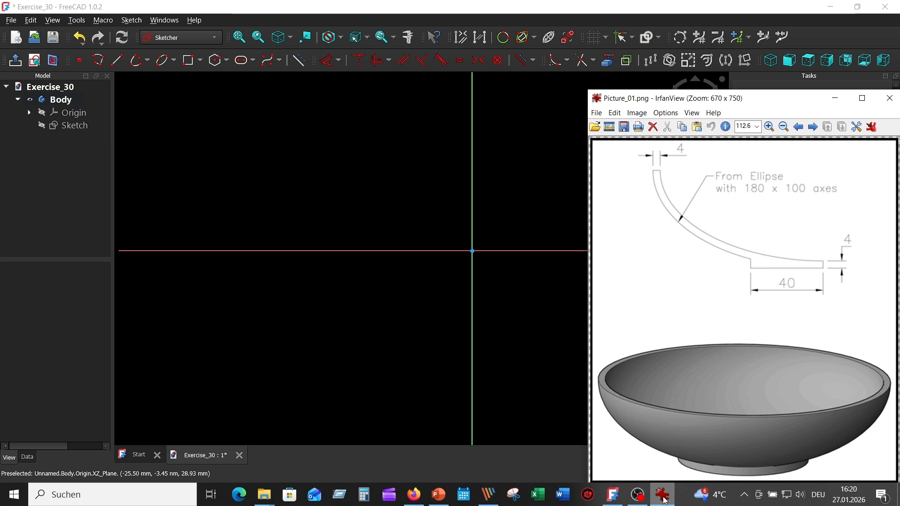
click(663, 496)
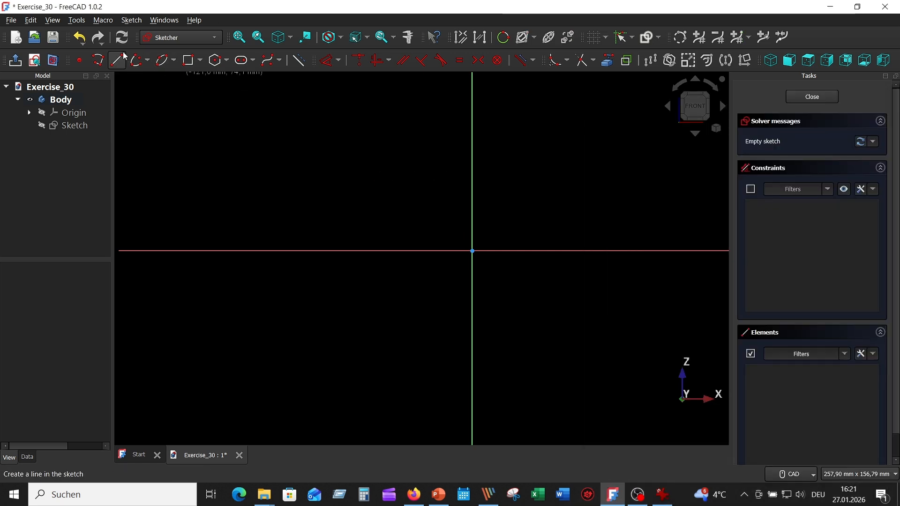
Draw a polyline from the origin about 47 mm along the negative horizontal axis, continuing about 10 mm upward.
click(103, 63)
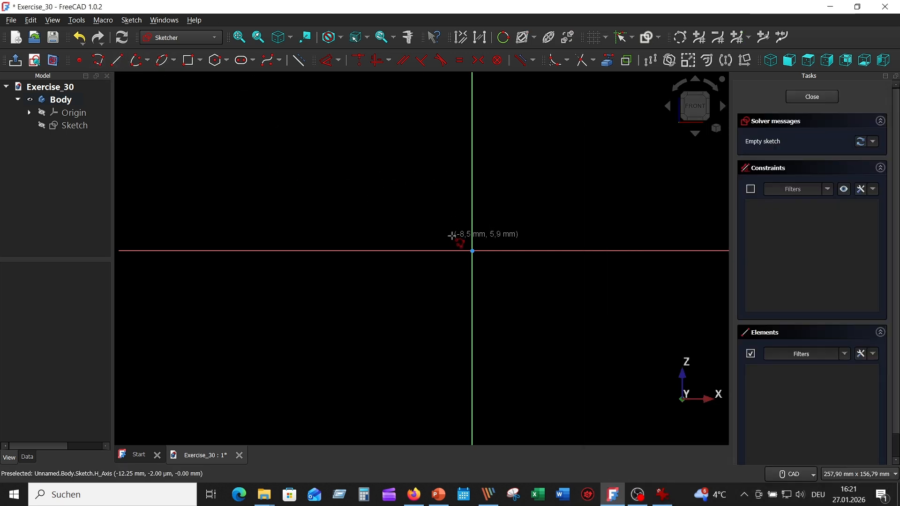
click(471, 251)
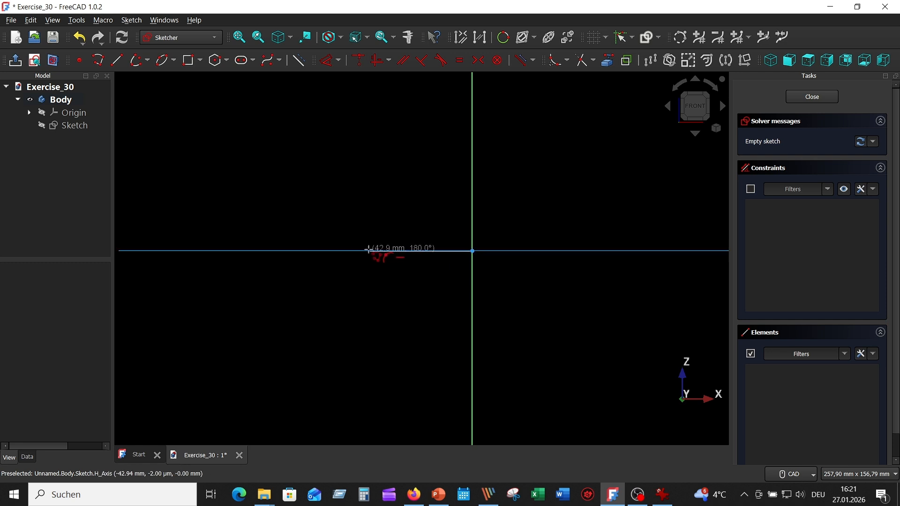
click(359, 250)
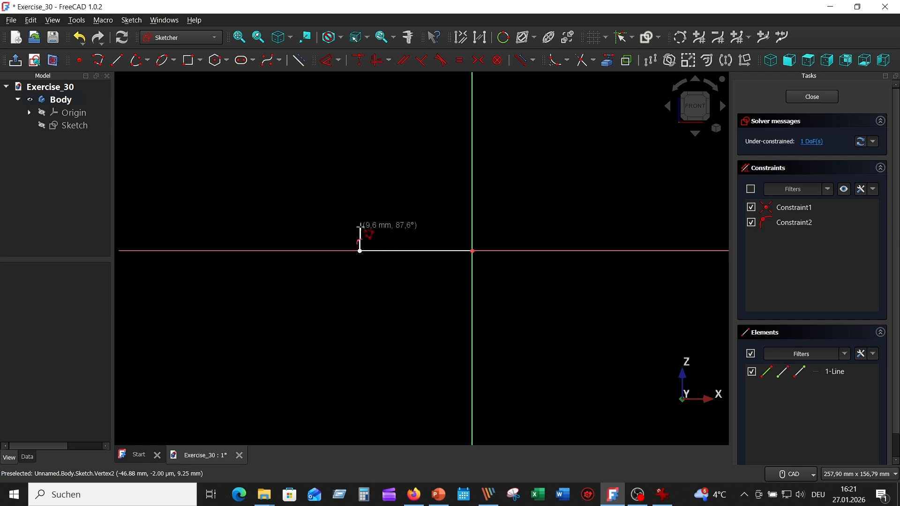
click(360, 227)
right_click(267, 200)
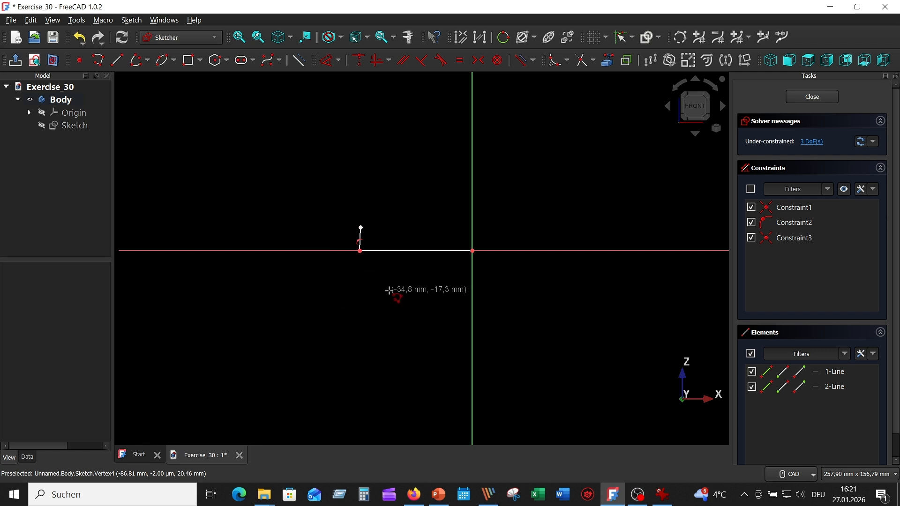
Dimension the horizontal base line and set its length to 40 mm.
click(416, 251)
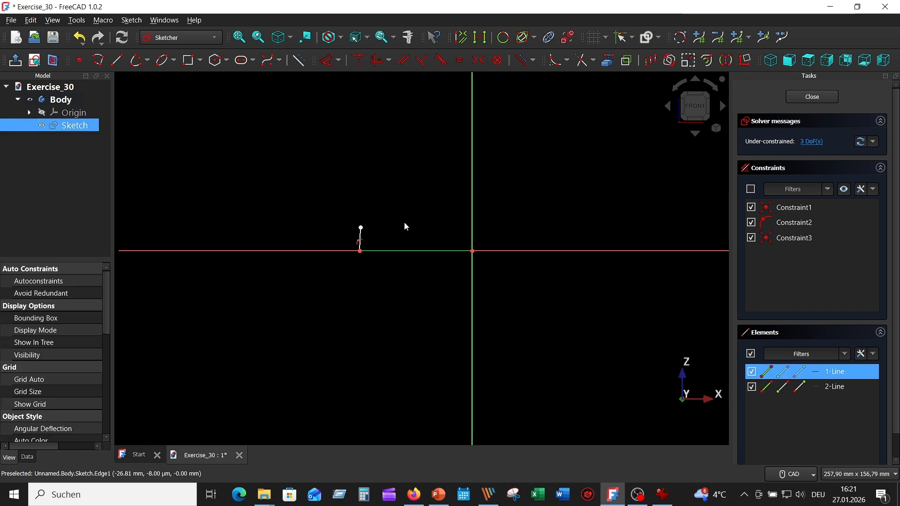
click(327, 61)
click(408, 287)
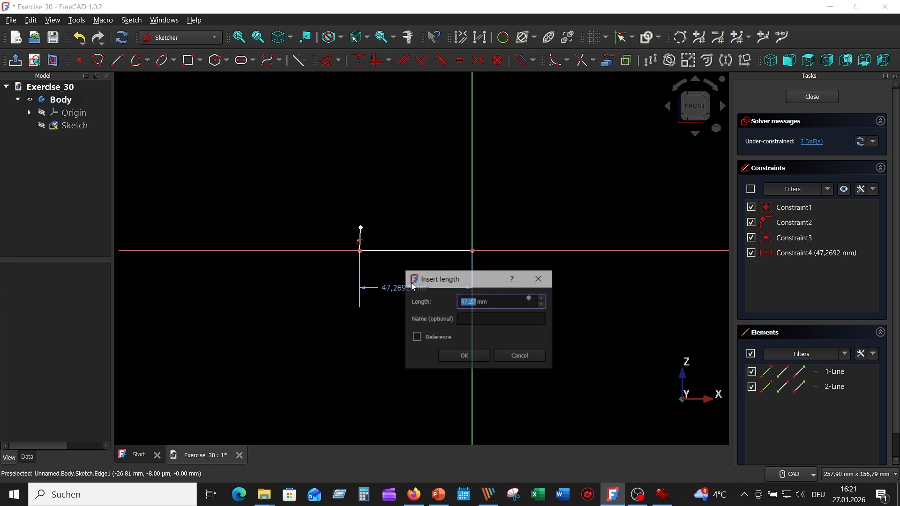
text(4)
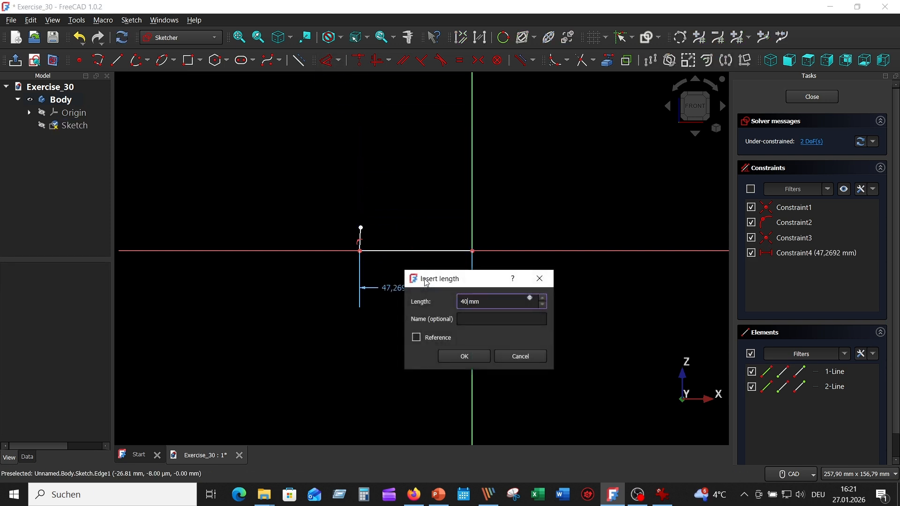
text(0)
key(Return)
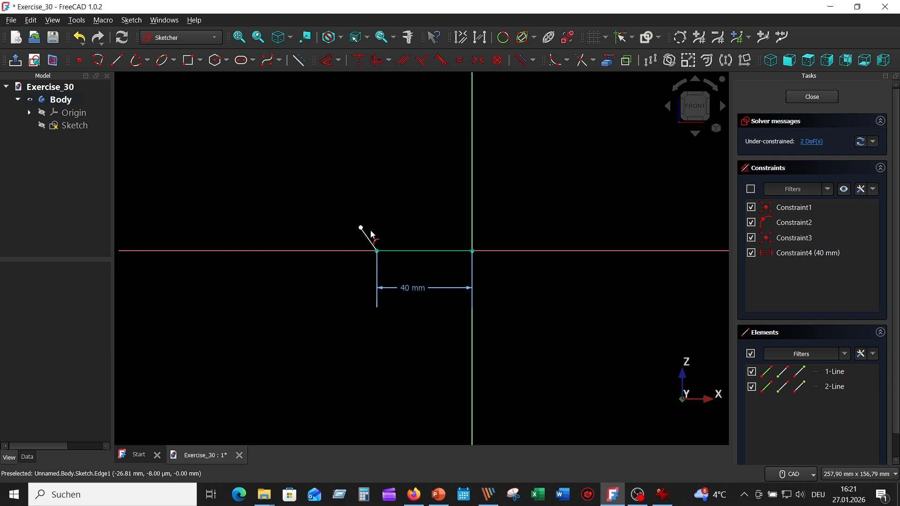
Move the short line's free end above the base line's outer end and constrain the short line vertical.
drag(361, 231, 374, 231)
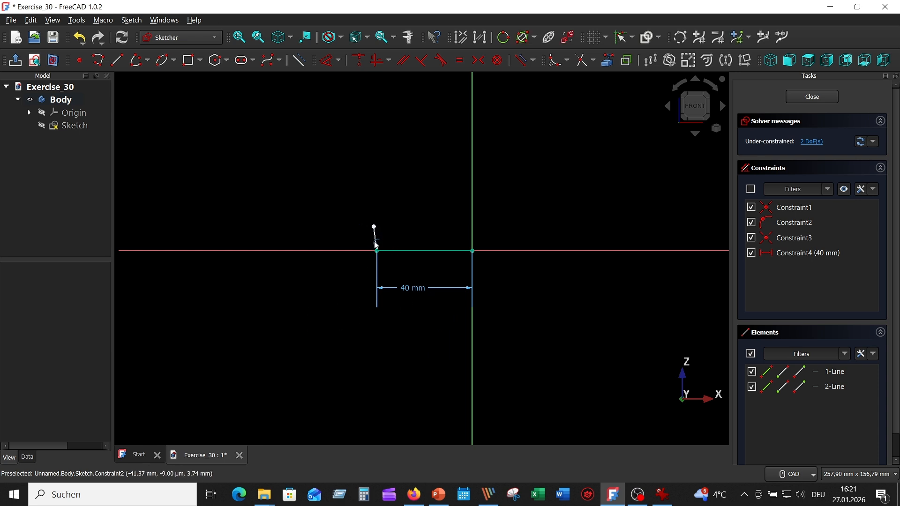
click(375, 237)
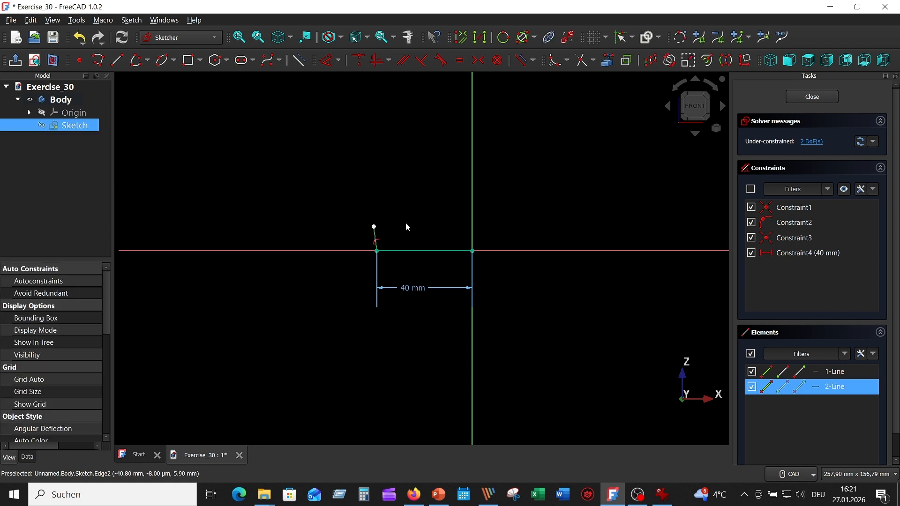
click(380, 64)
Draw a 90 mm horizontal line from the vertical axis toward negative X, place its dimension above it, and convert it to construction geometry.
key(g)
key(l)
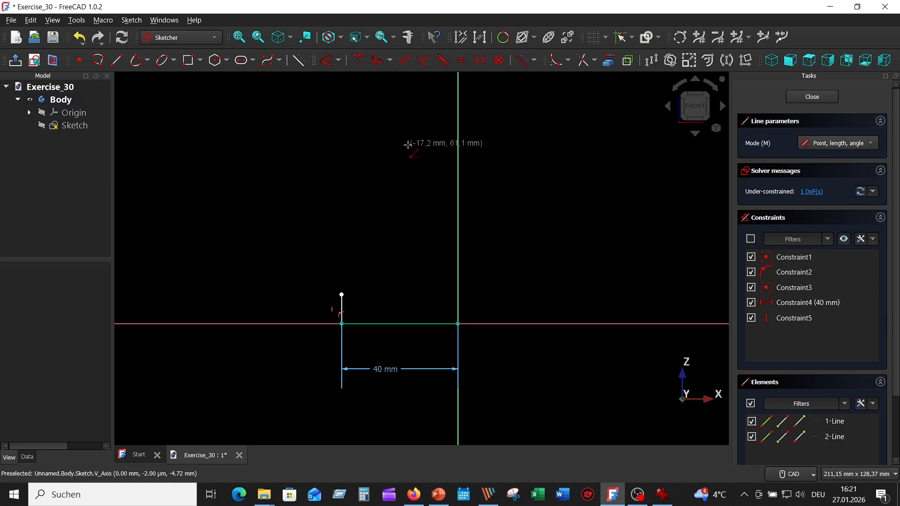
click(458, 187)
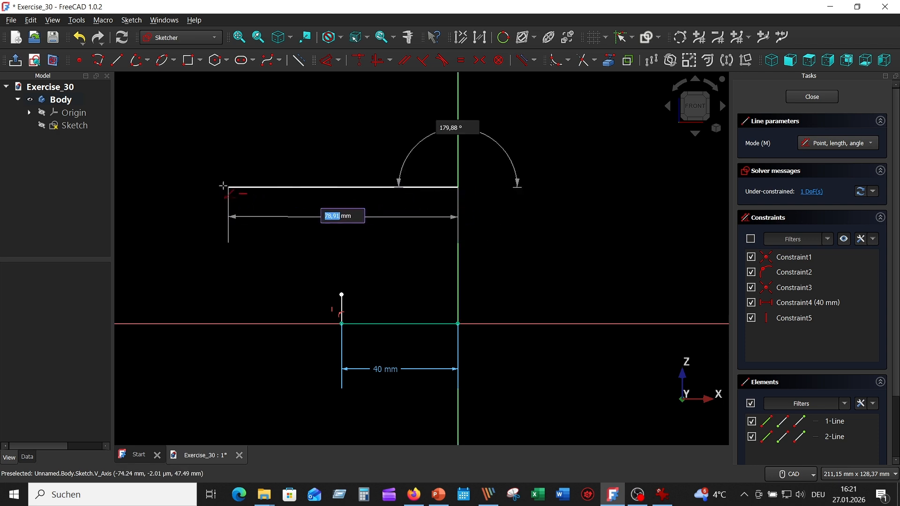
text(90)
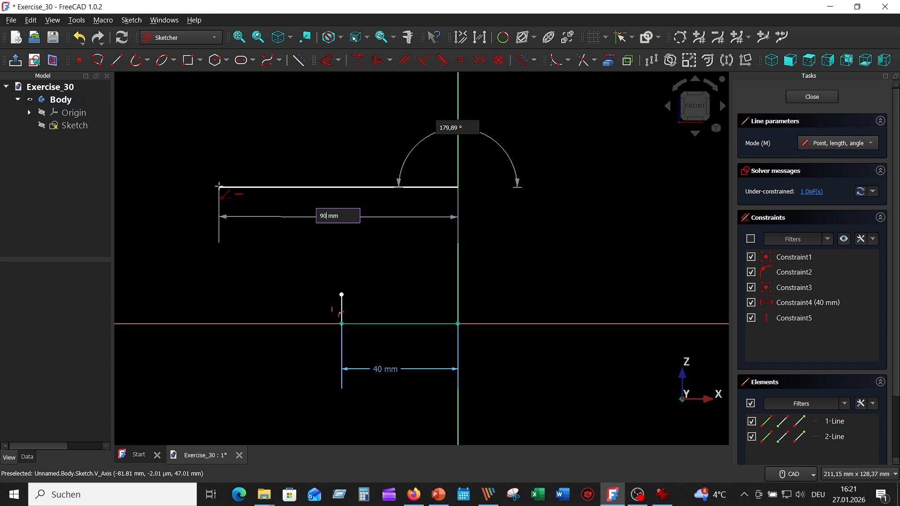
click(219, 187)
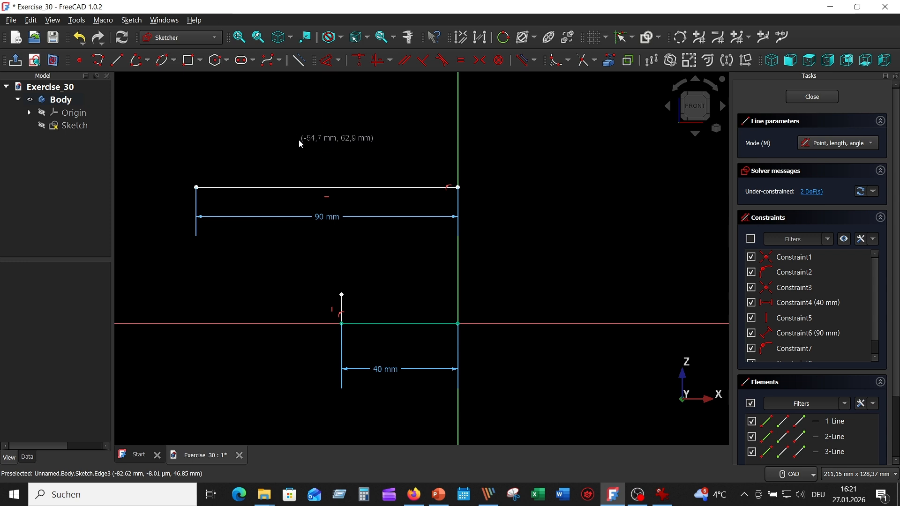
drag(323, 216, 323, 155)
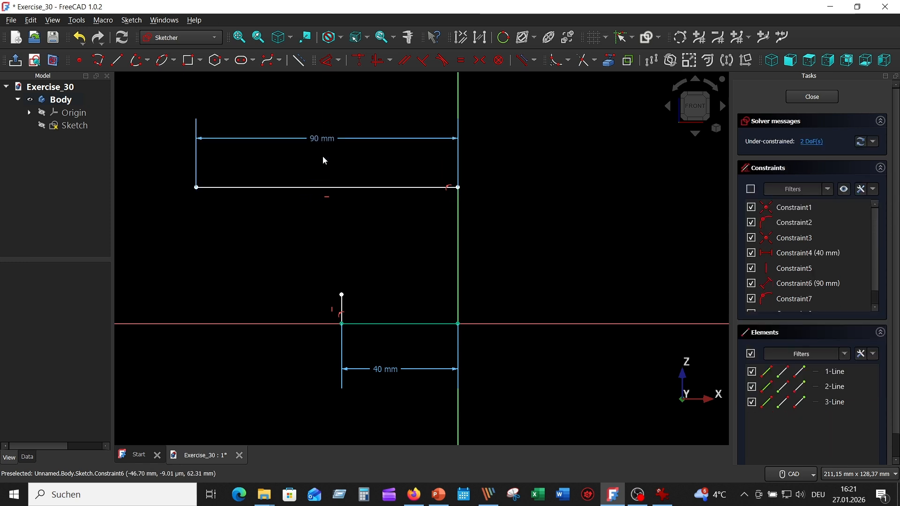
click(330, 188)
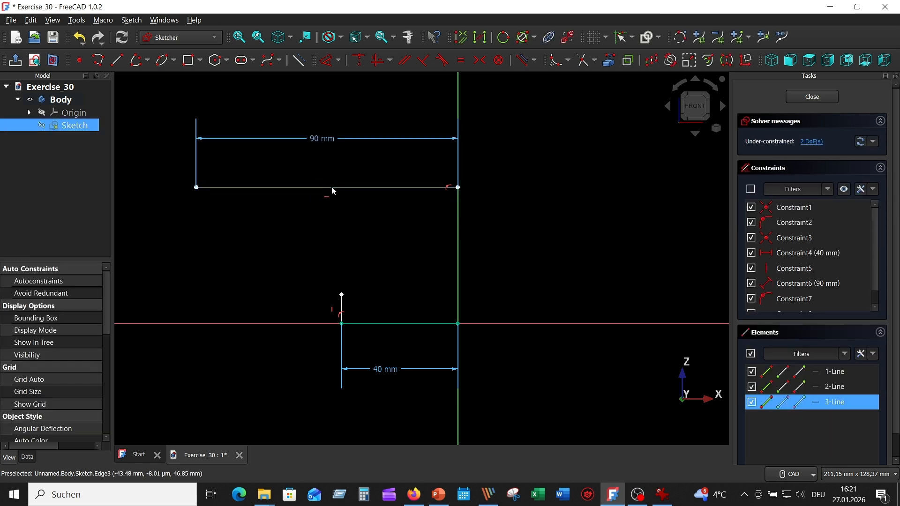
click(298, 60)
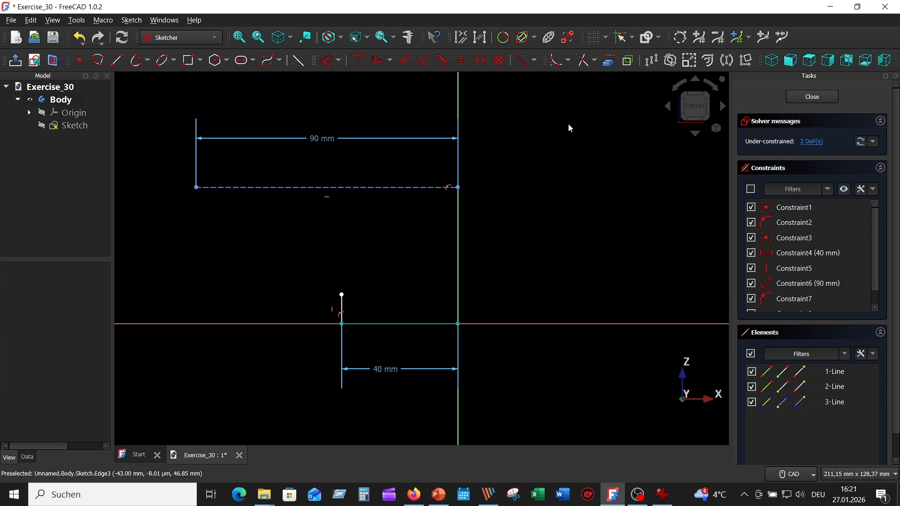
Dimension the distance between the horizontal axis and the construction line as 50 mm.
click(330, 61)
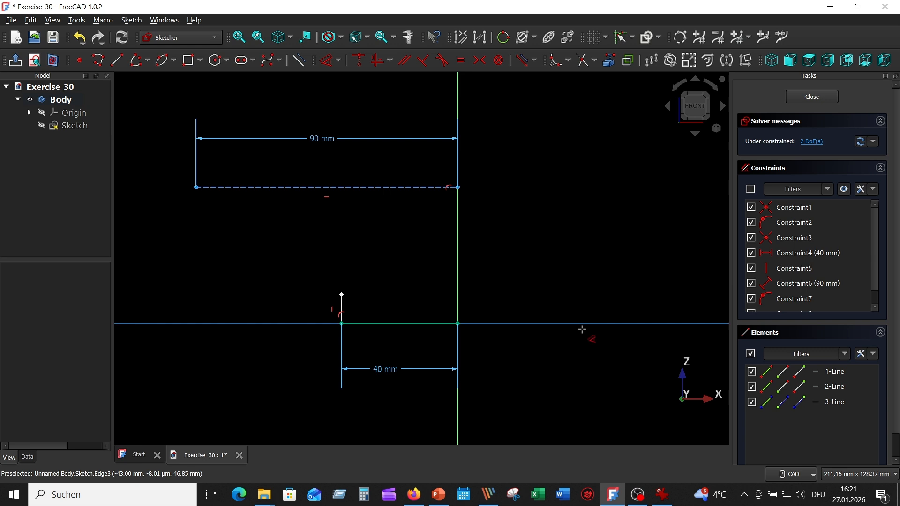
click(519, 324)
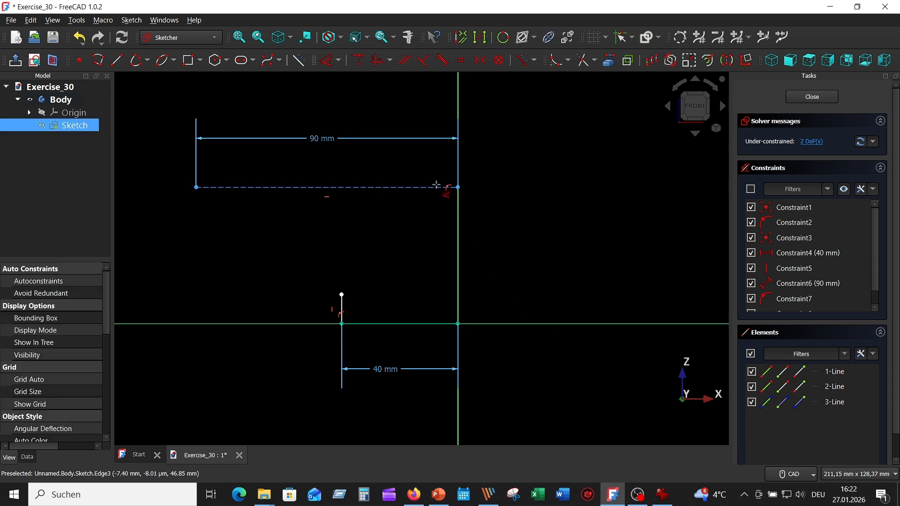
click(435, 187)
click(522, 263)
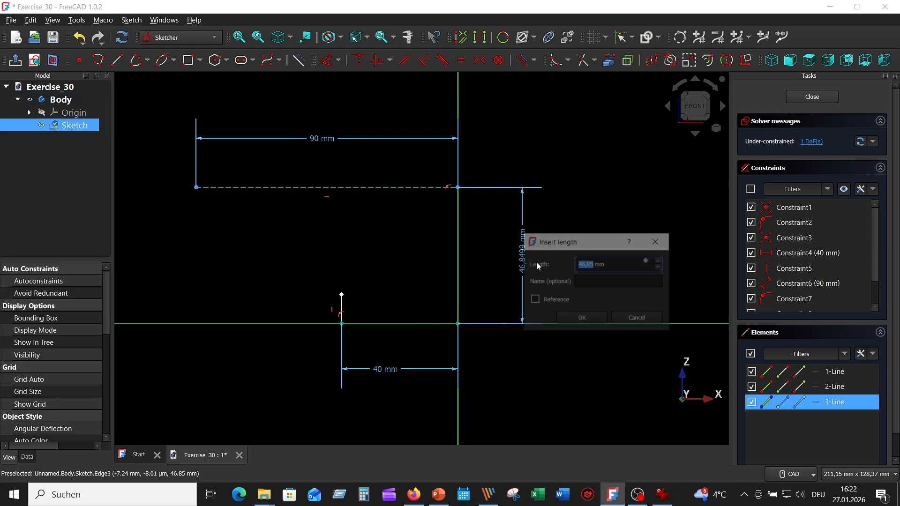
text(50)
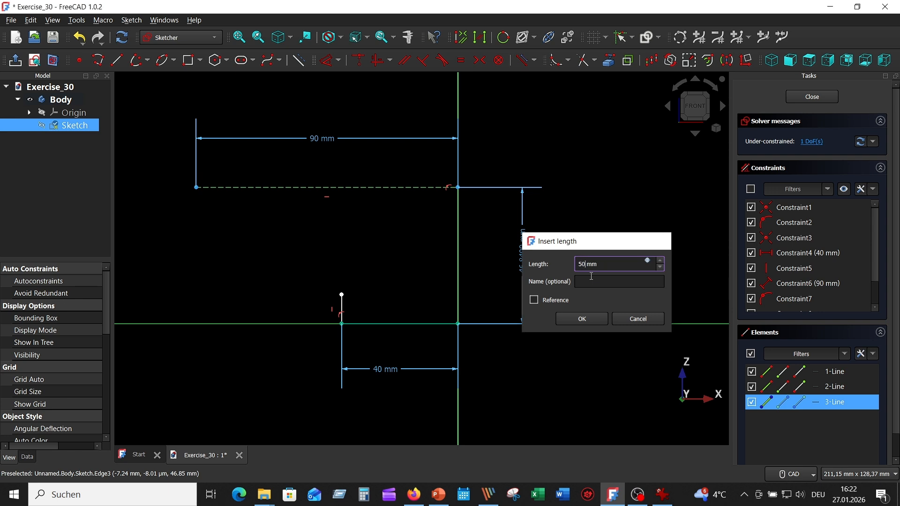
key(Return)
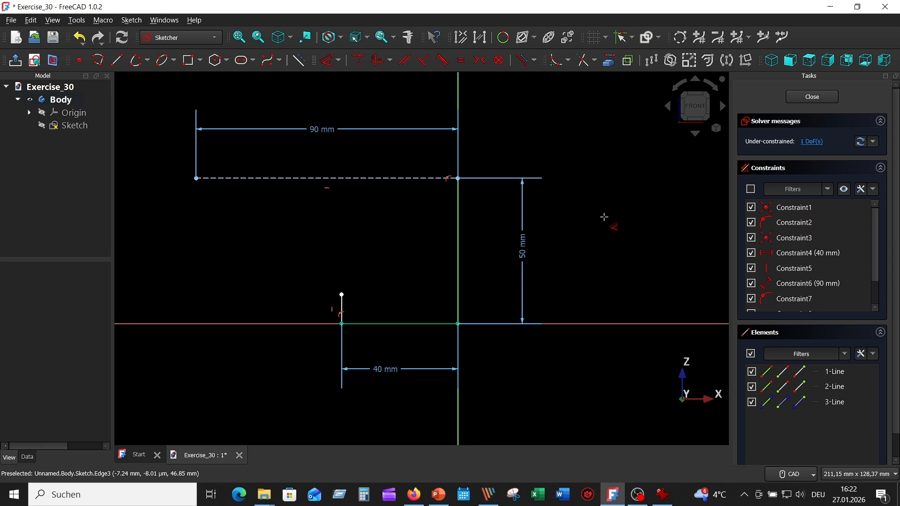
key(Escape)
Draw an arc of ellipse centred on the construction line's axis end, with radii 90 and 50 mm, from the origin to the line's outer end.
click(147, 60)
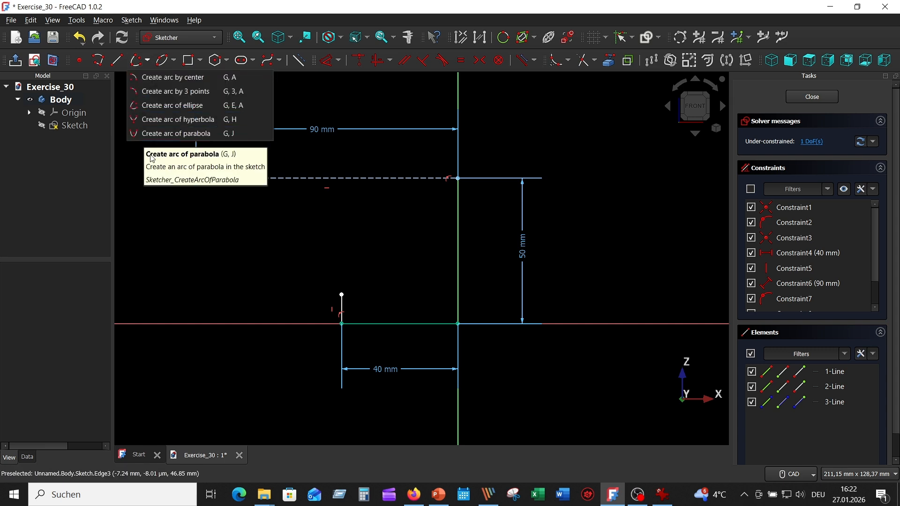
click(194, 106)
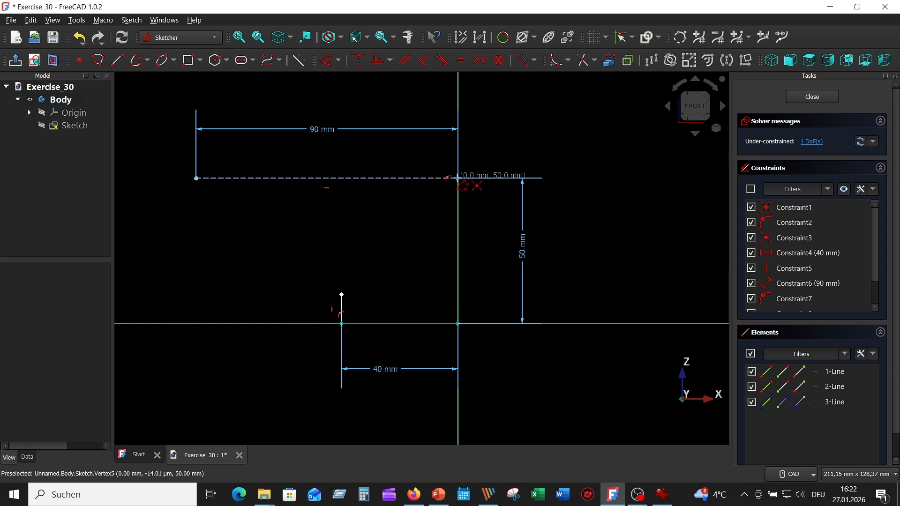
click(457, 178)
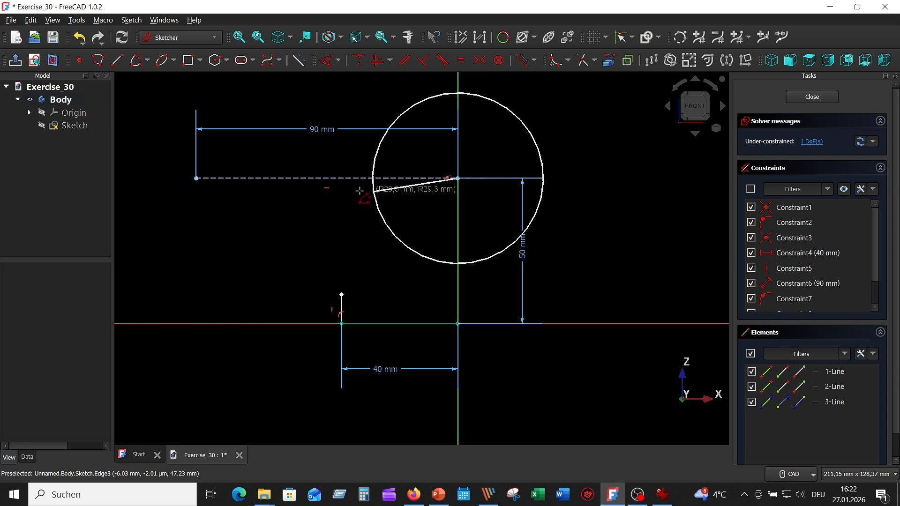
click(195, 178)
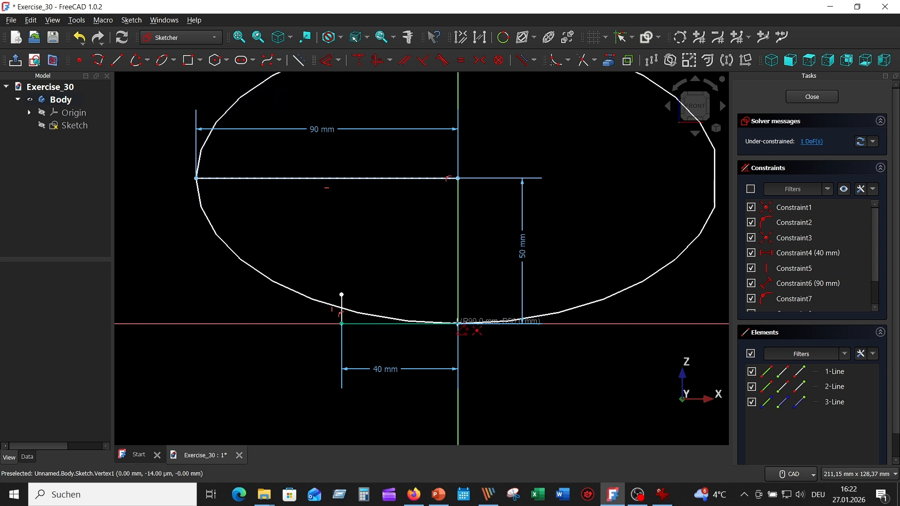
click(457, 324)
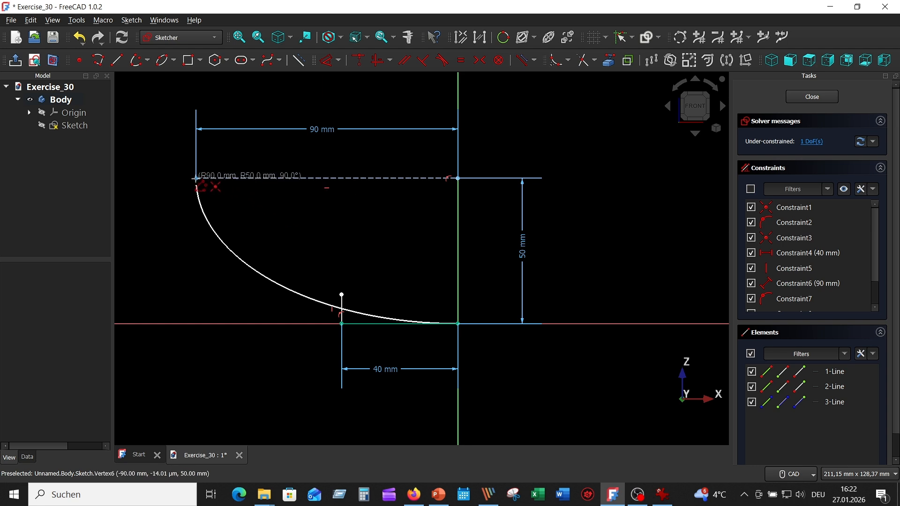
click(195, 177)
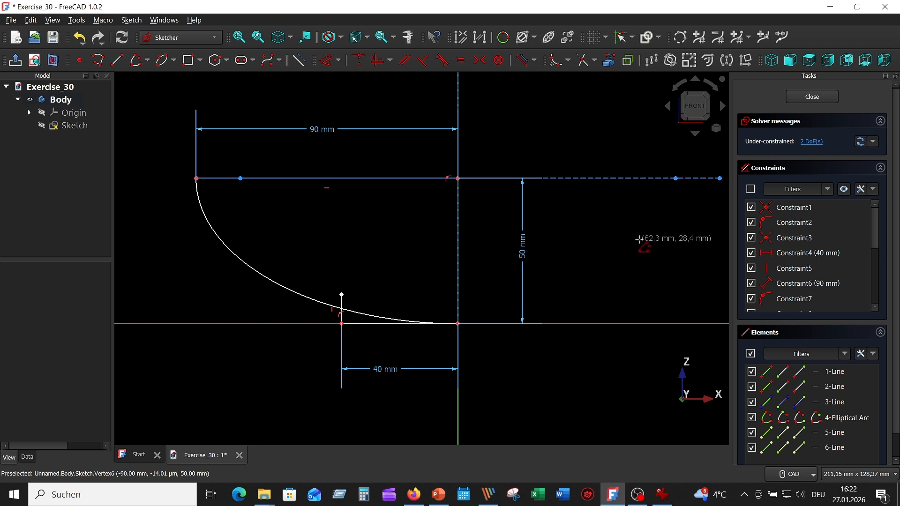
Draw a 4 mm line from the origin straight up along the vertical axis.
right_click(597, 236)
click(116, 60)
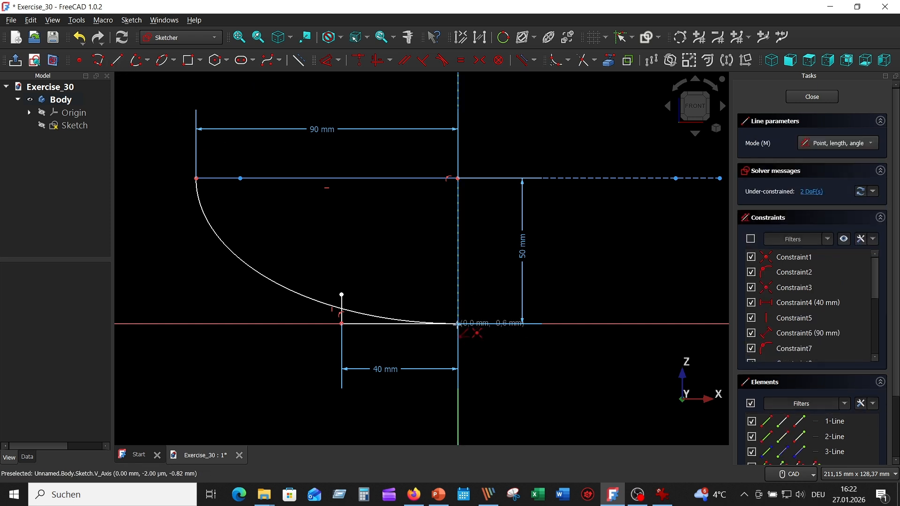
click(459, 325)
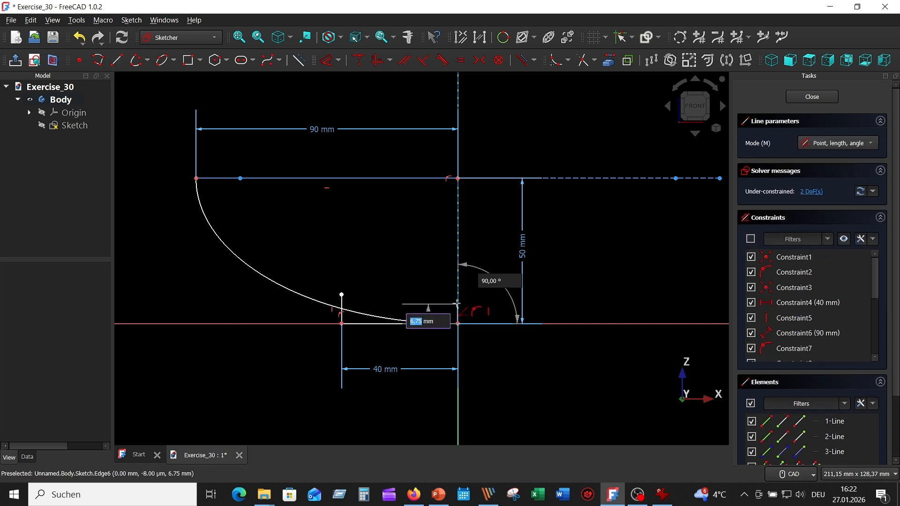
key(Tab)
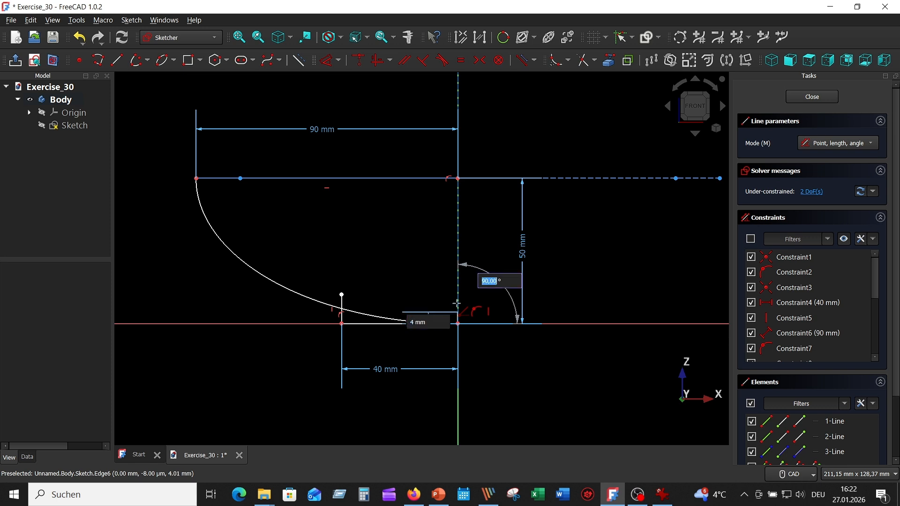
key(Return)
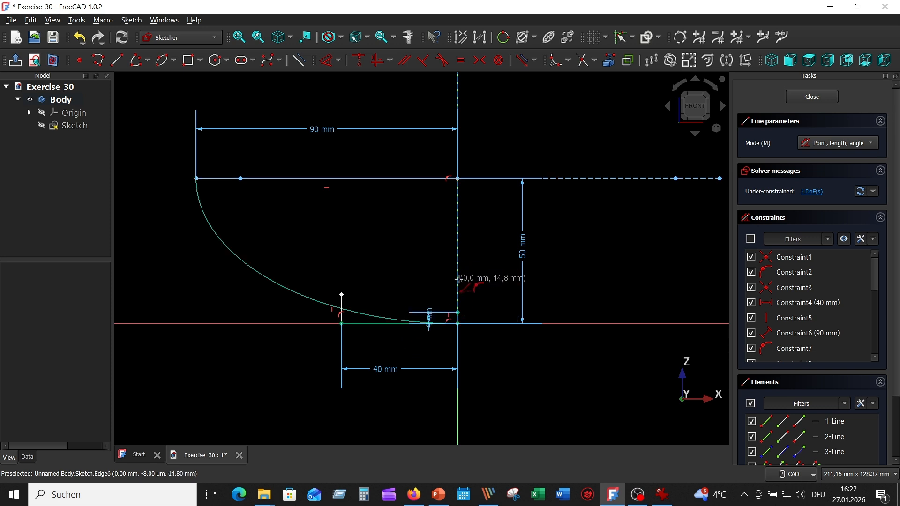
Draw a 4 mm line inward along the construction line from its outer end, and move the vertical 4 mm dimension to the axis's positive X side.
click(196, 178)
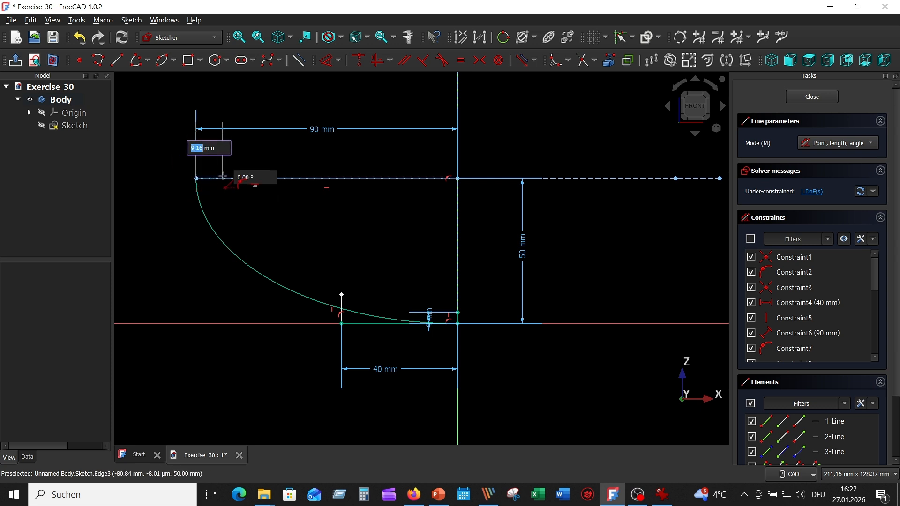
text(4)
key(Tab)
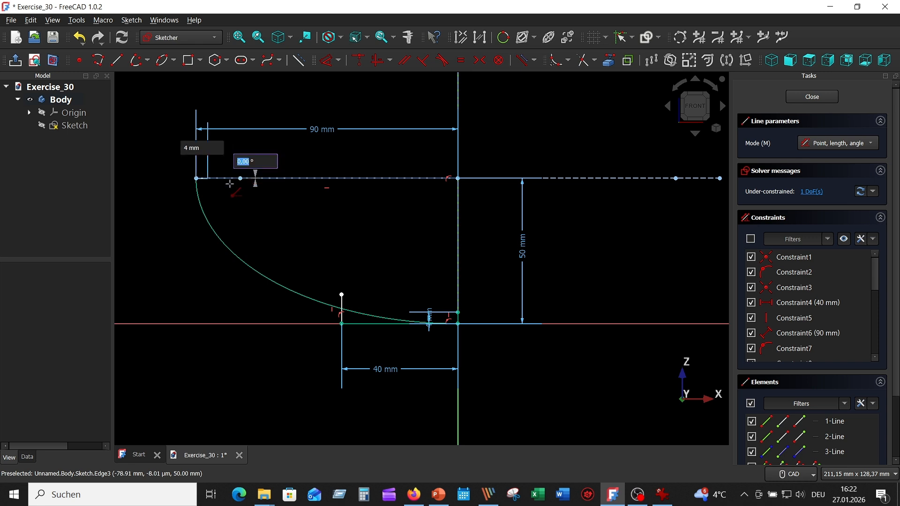
key(Return)
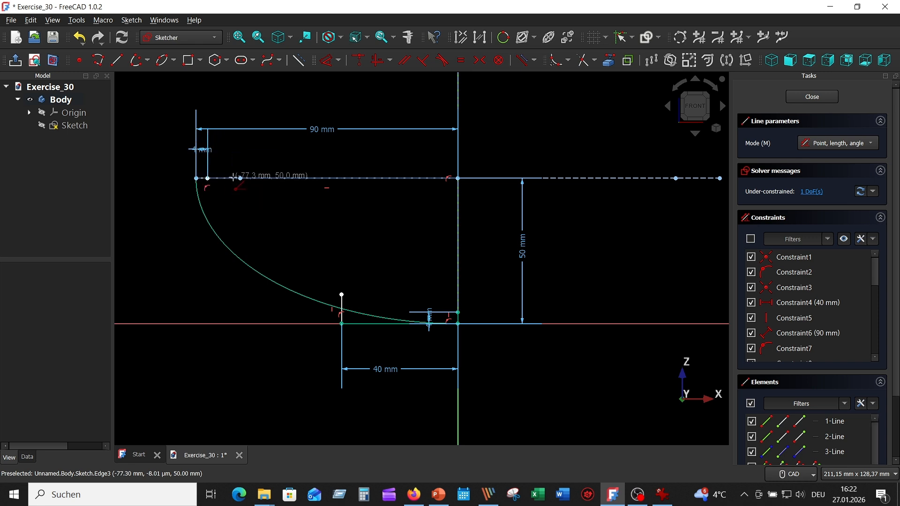
key(Escape)
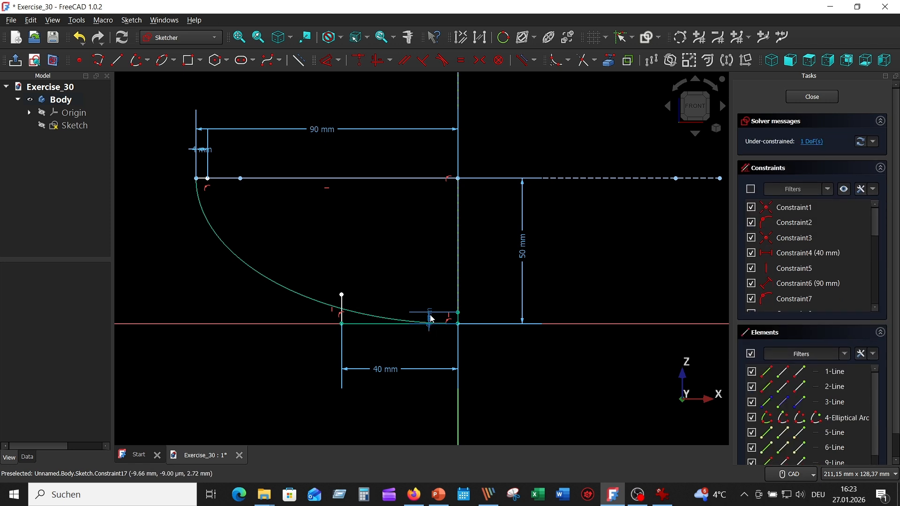
drag(431, 319, 483, 305)
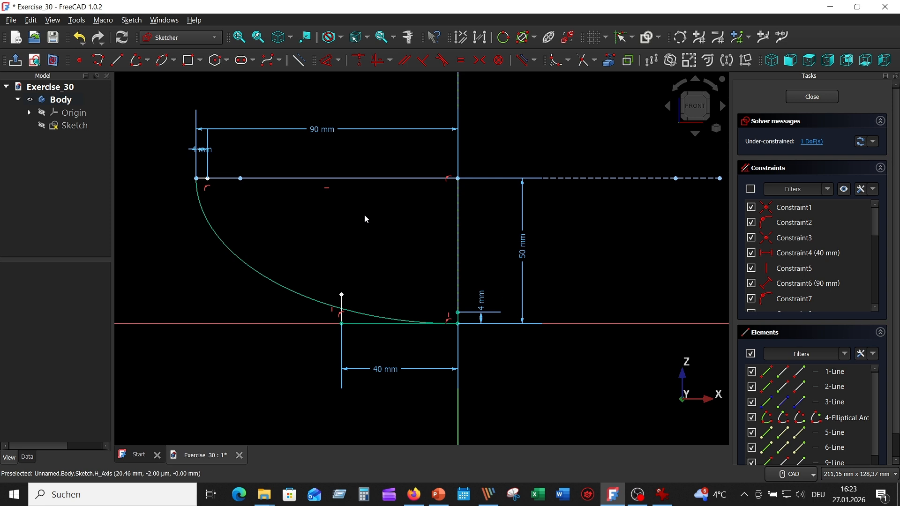
Draw a concentric inner arc of ellipse with radii 86 and 46 mm, connecting the free ends of the two 4 mm lines.
click(137, 61)
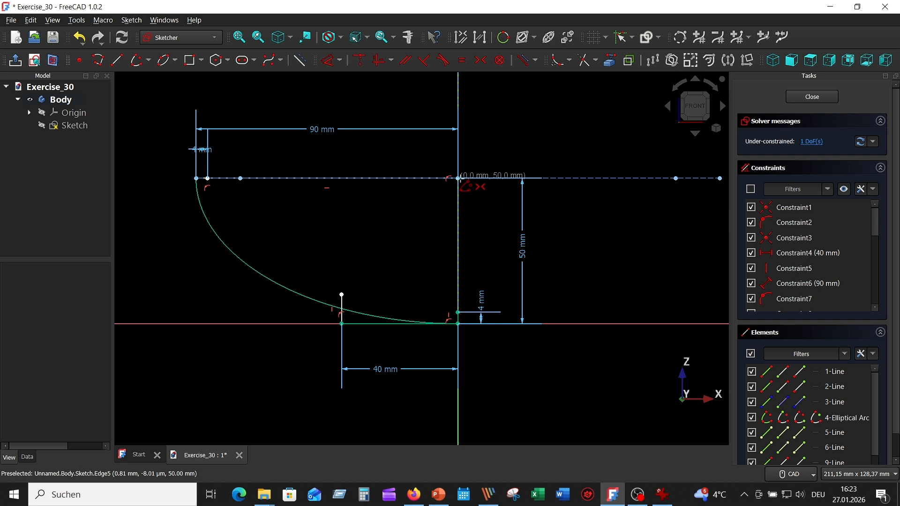
click(458, 178)
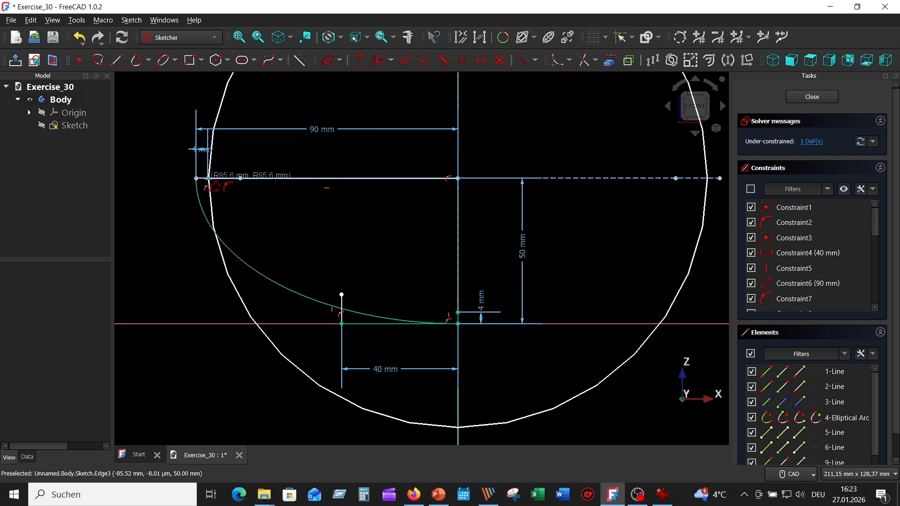
click(208, 178)
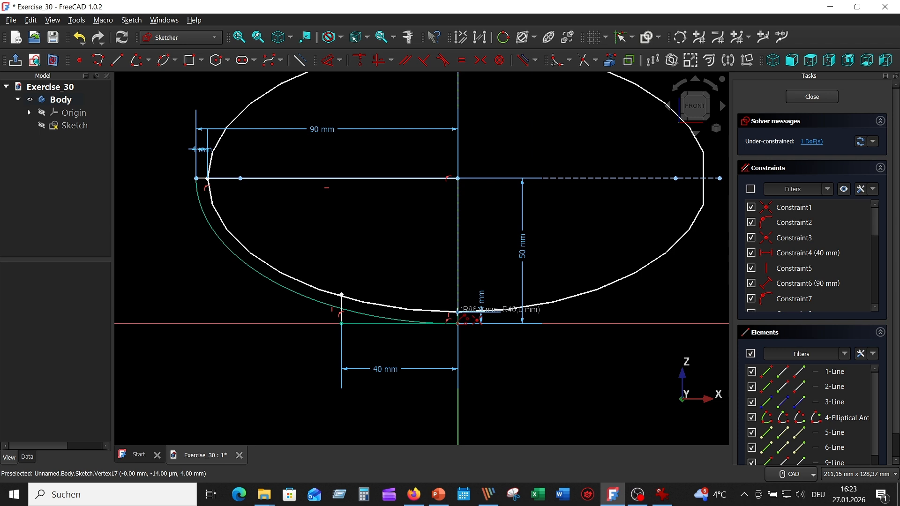
click(457, 312)
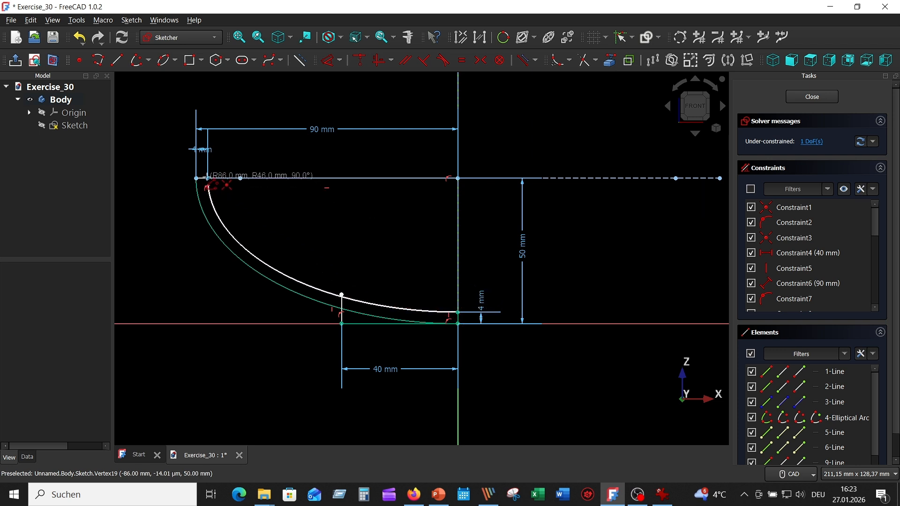
click(207, 178)
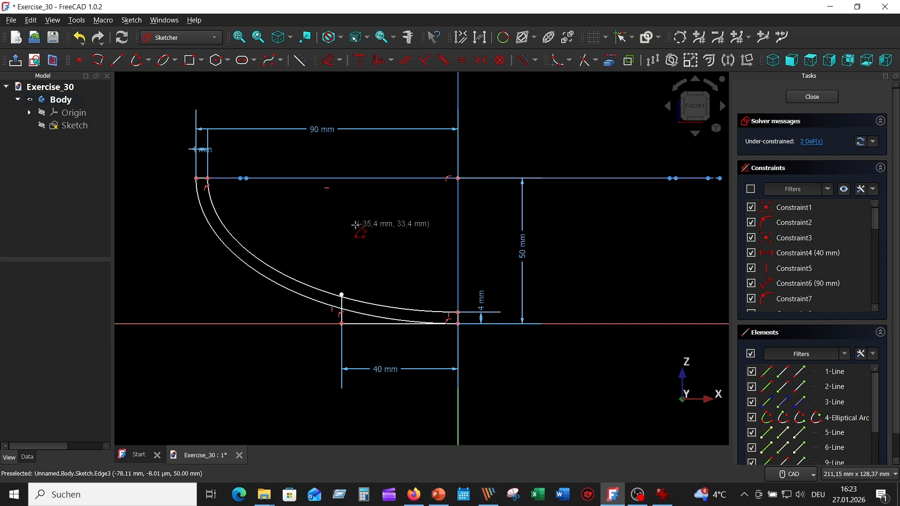
key(Escape)
Trim the short vertical line above the outer arc and the outer arc's portion between that line and the origin.
mouse_move(385, 237)
middle_down()
mouse_move(398, 209)
mouse_move(395, 169)
middle_up()
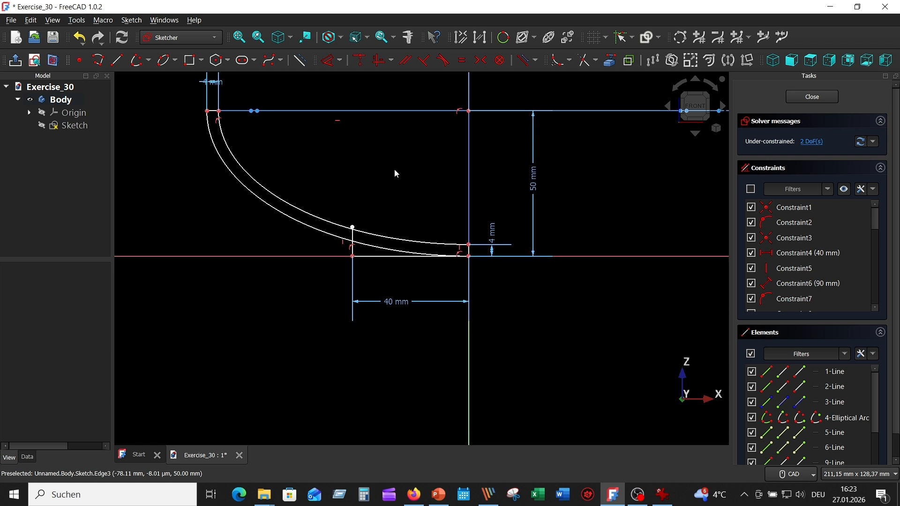
scroll(393, 170, up, 1)
scroll(389, 173, up, 1)
scroll(319, 158, up, 1)
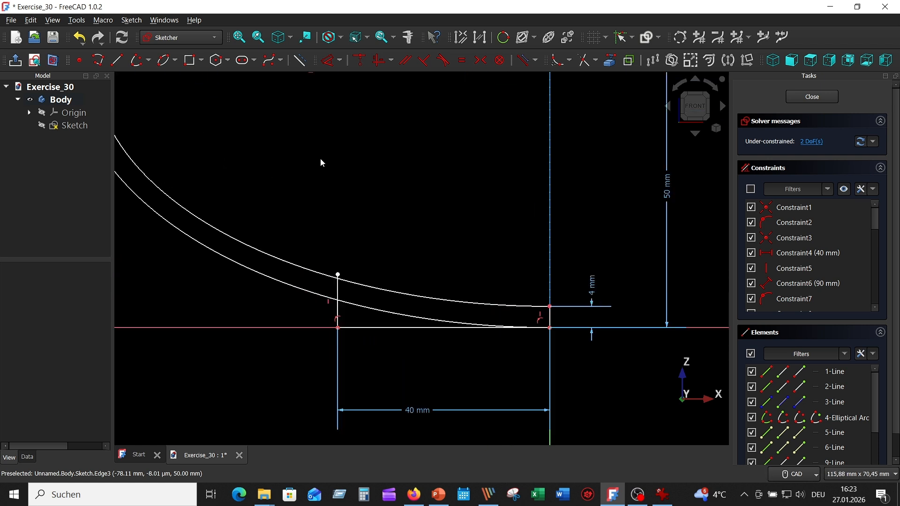
scroll(322, 158, up, 1)
scroll(333, 159, down, 1)
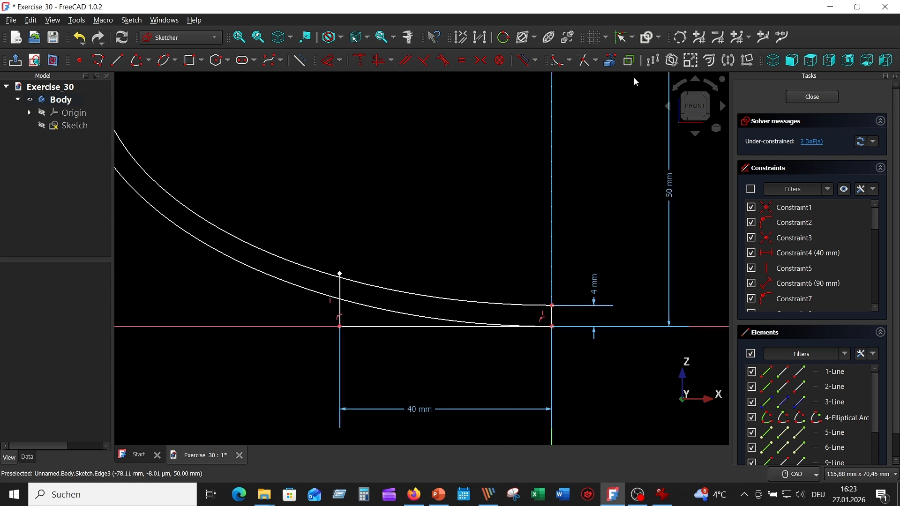
click(581, 60)
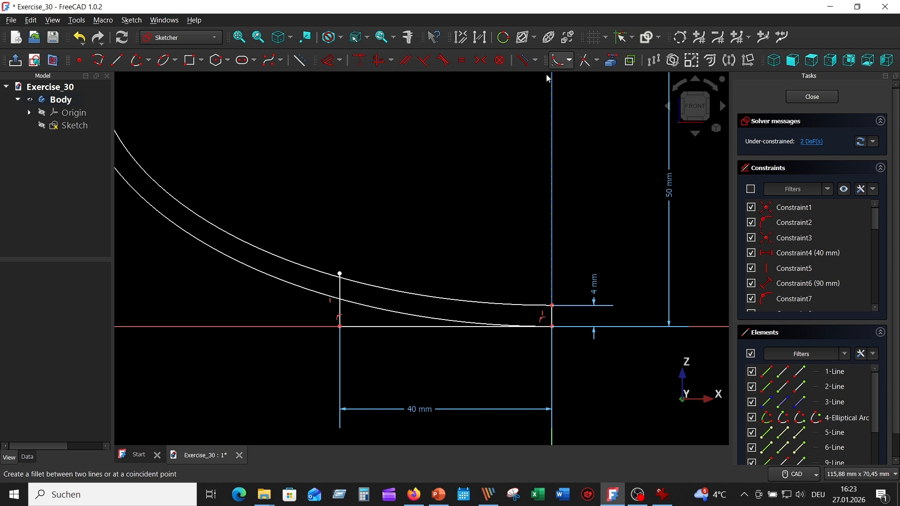
scroll(381, 241, up, 2)
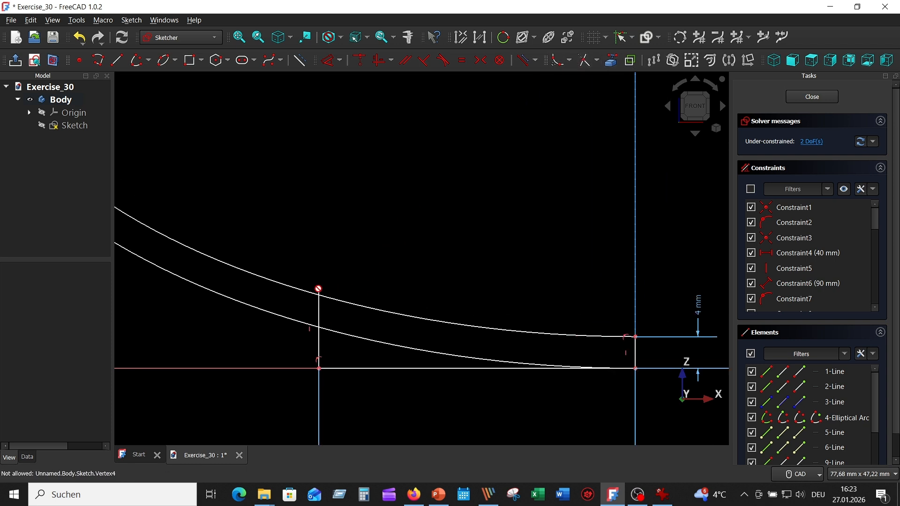
scroll(323, 293, up, 5)
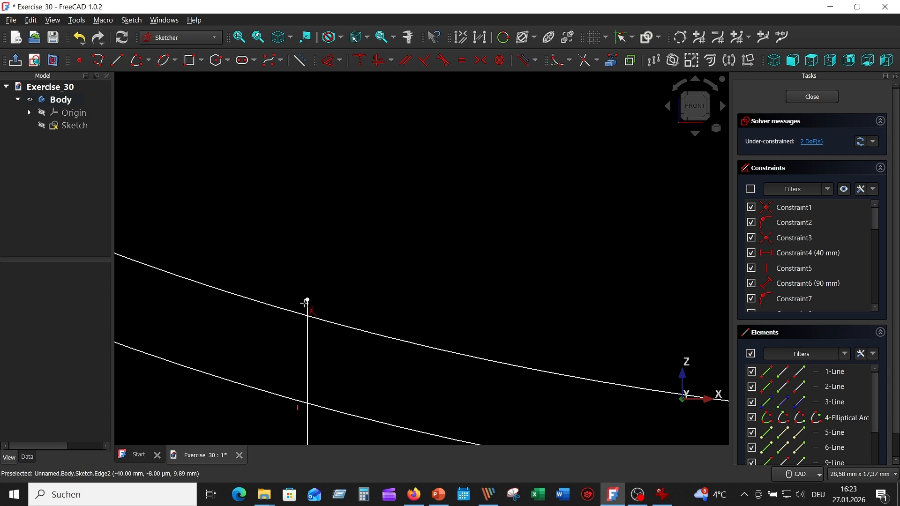
click(307, 306)
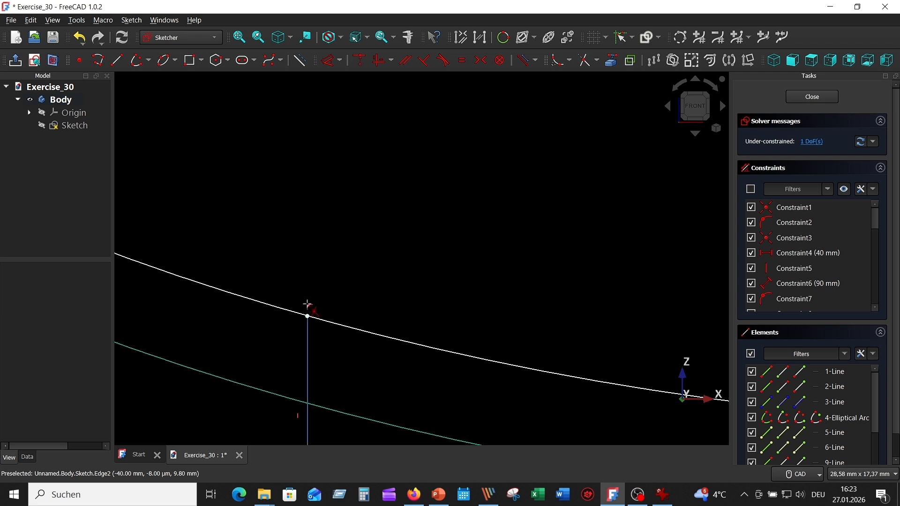
click(307, 332)
middle_drag(345, 369, 231, 148)
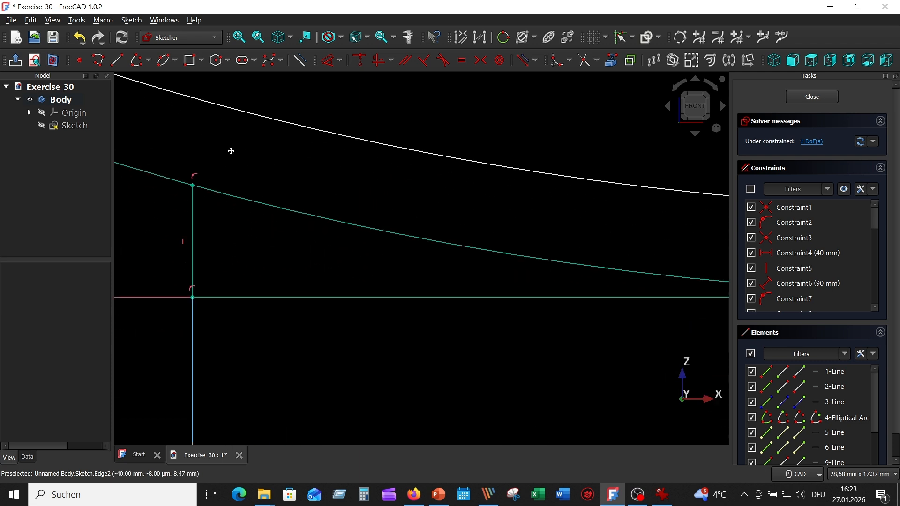
scroll(353, 247, down, 5)
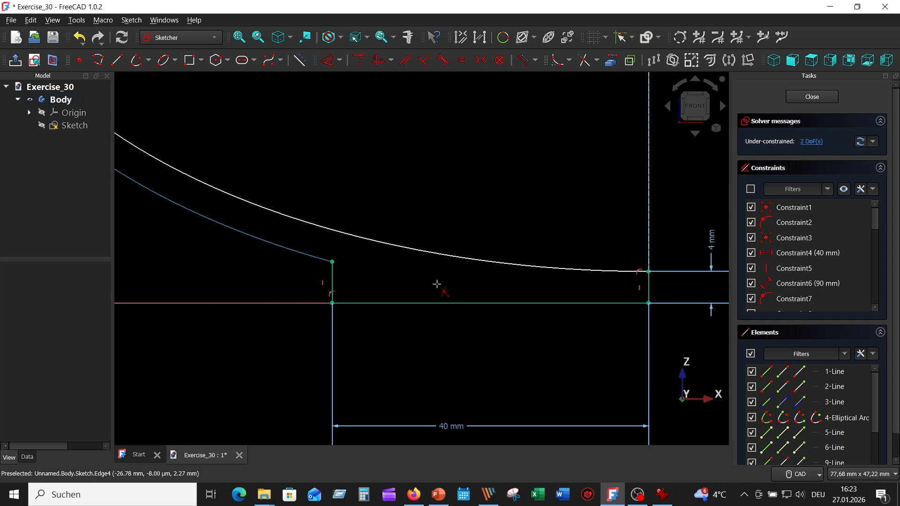
scroll(335, 247, down, 4)
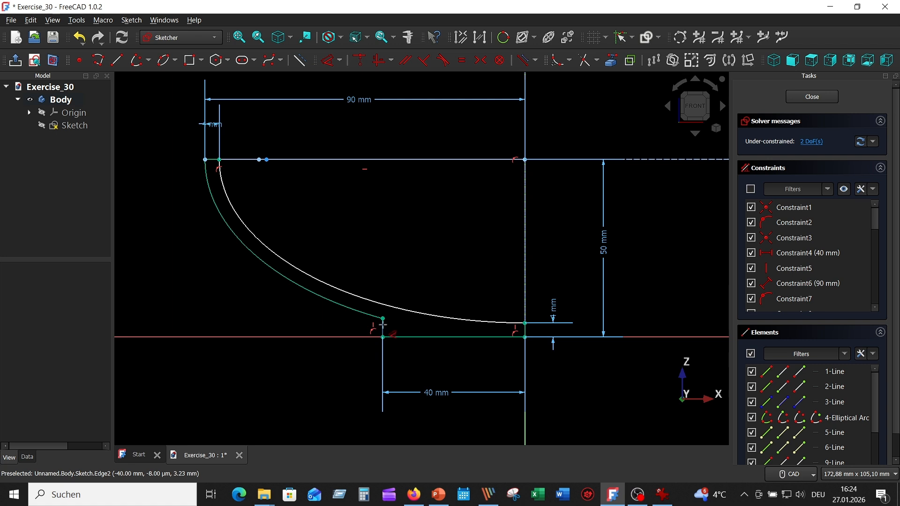
Dimension the short vertical line's height beside the foot, accepting the proposed value, and close the sketch.
click(382, 325)
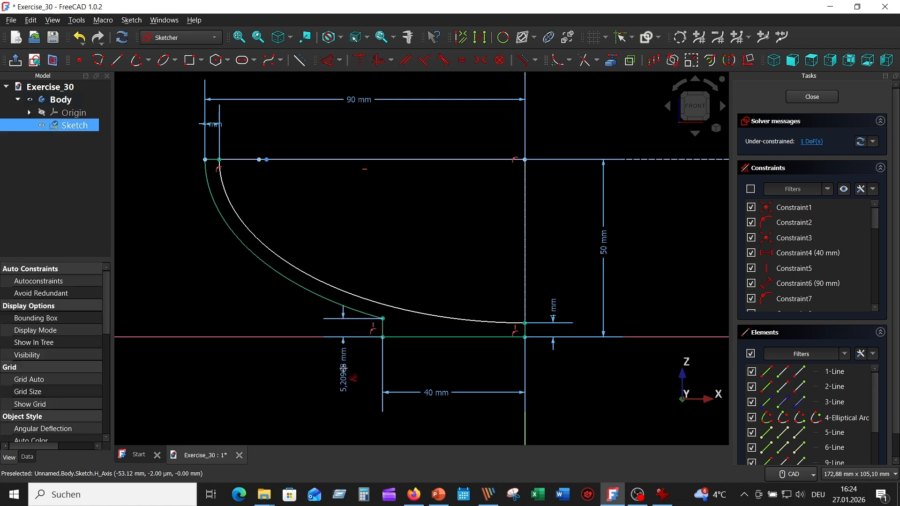
click(347, 368)
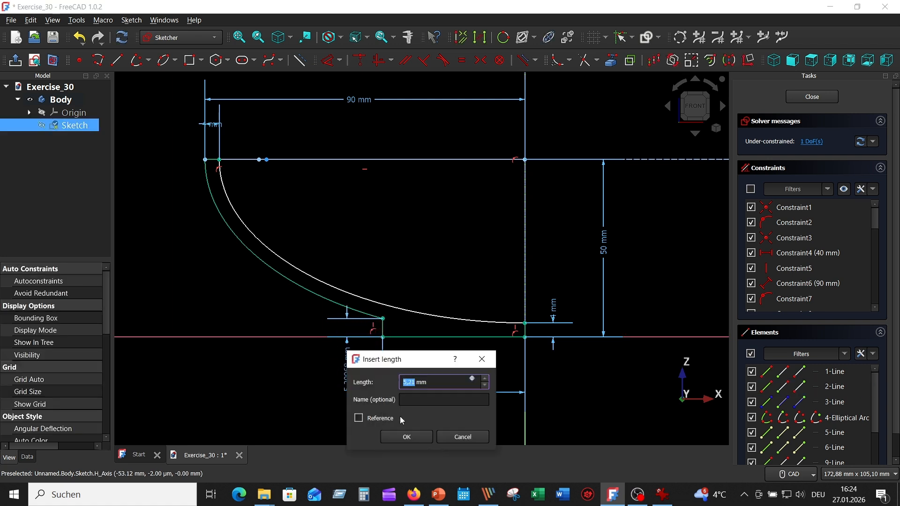
click(406, 435)
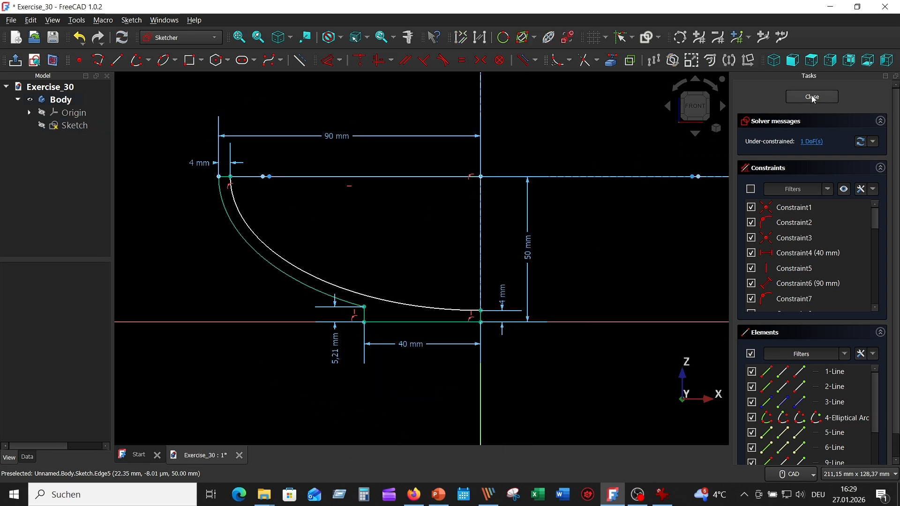
key(Escape)
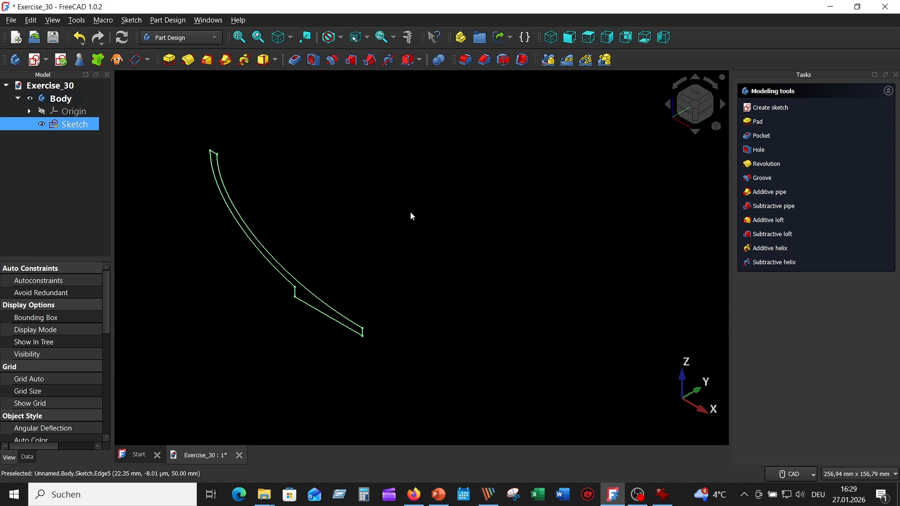
Revolve the profile sketch 360° about the vertical sketch axis to form the bowl.
middle_drag(411, 216, 554, 205)
scroll(497, 198, up, 1)
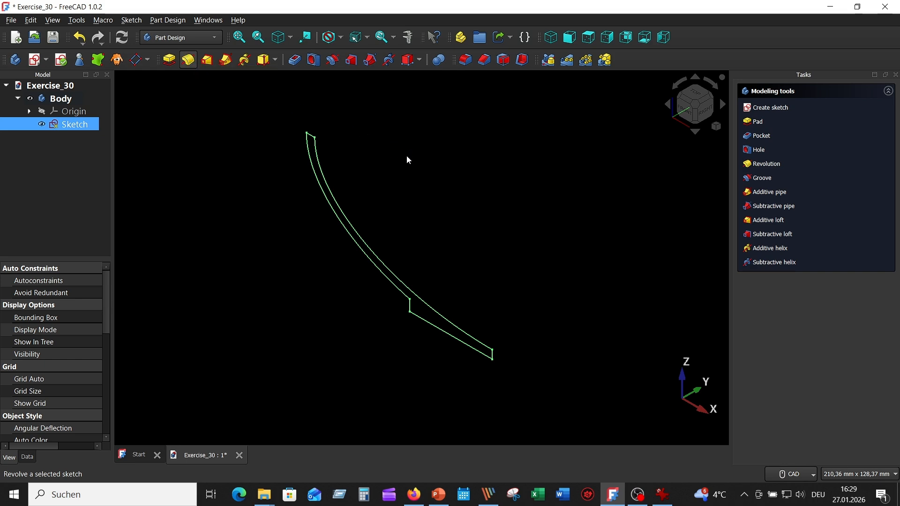
scroll(468, 243, down, 4)
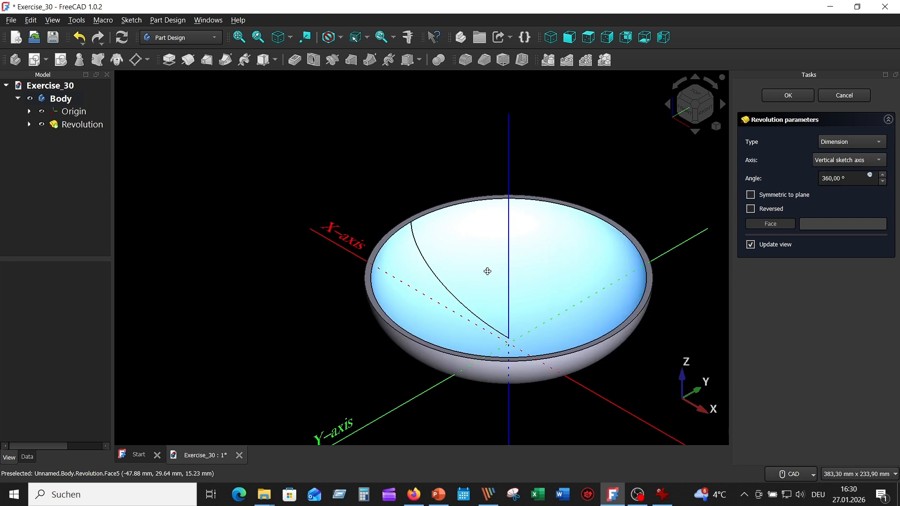
middle_drag(487, 271, 368, 228)
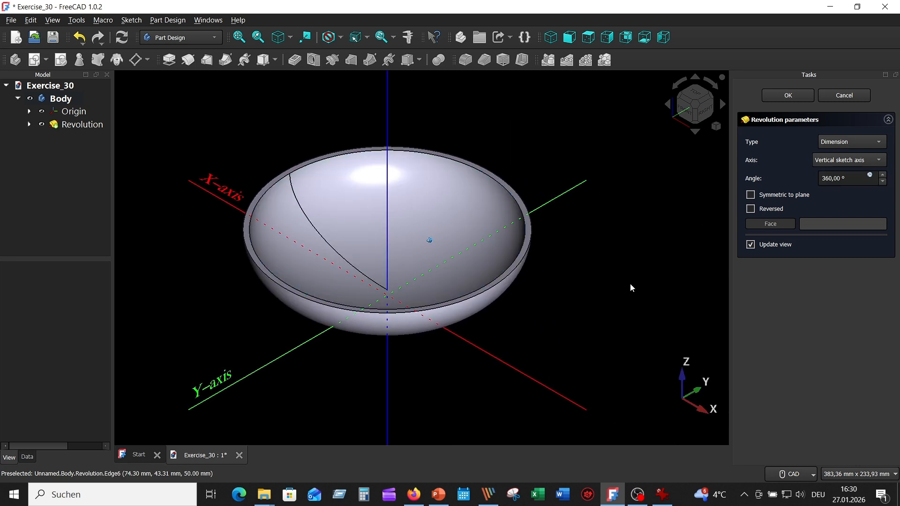
middle_drag(631, 288, 579, 281)
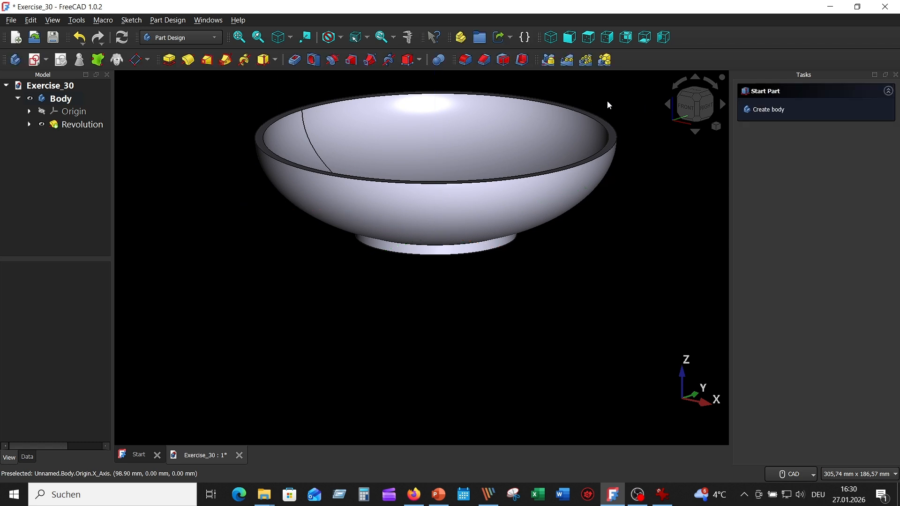
Fillet the edge where the foot meets the bowl's outer wall with a 1 mm radius, excluding the outer wall face.
middle_drag(606, 100, 583, 152)
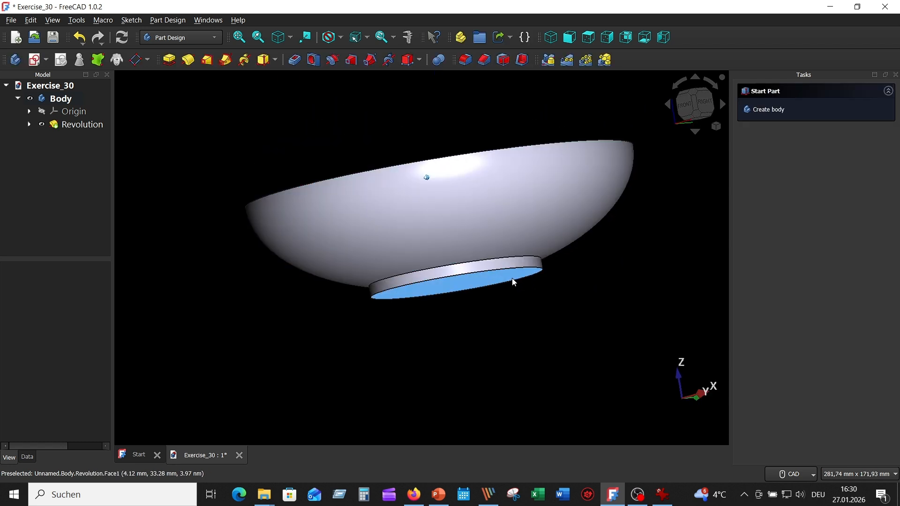
click(466, 61)
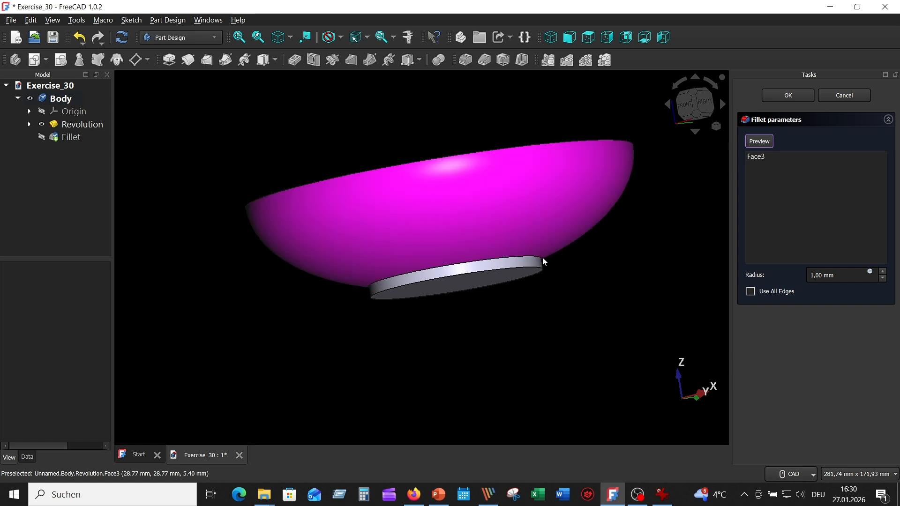
click(538, 259)
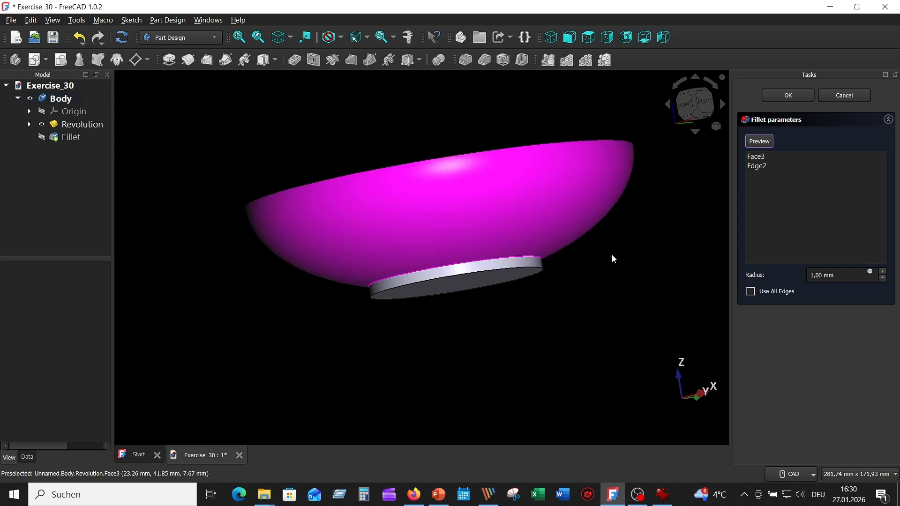
middle_drag(629, 290, 673, 290)
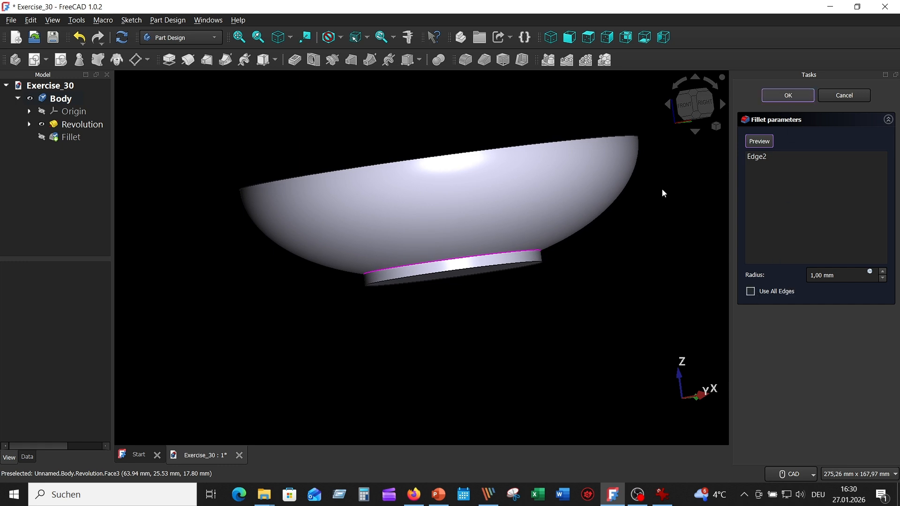
key(Return)
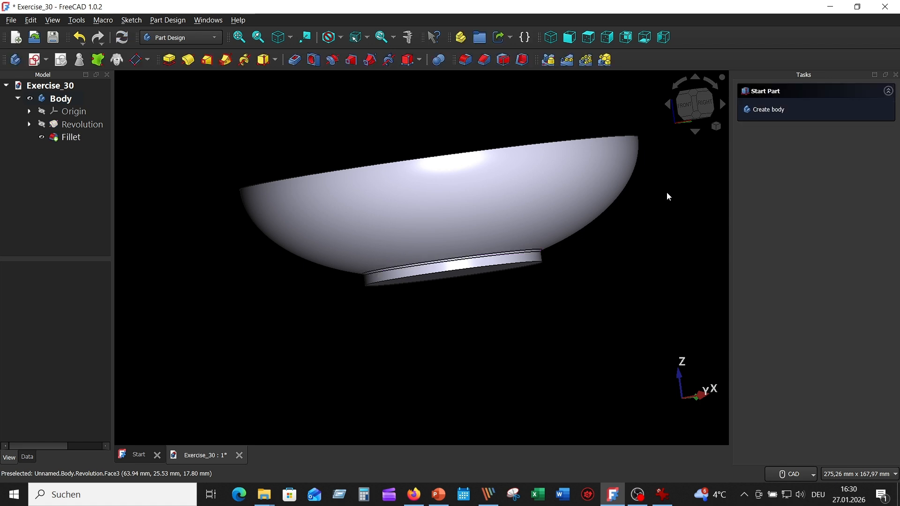
Map the texture wood_texture_1.jpg onto the bowl with Environment enabled and show the whole bowl in isometric view.
key(0)
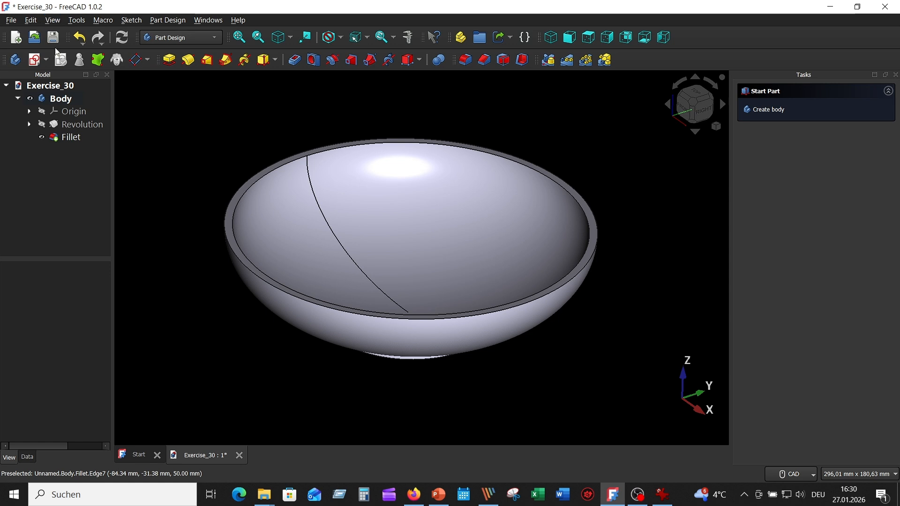
click(53, 20)
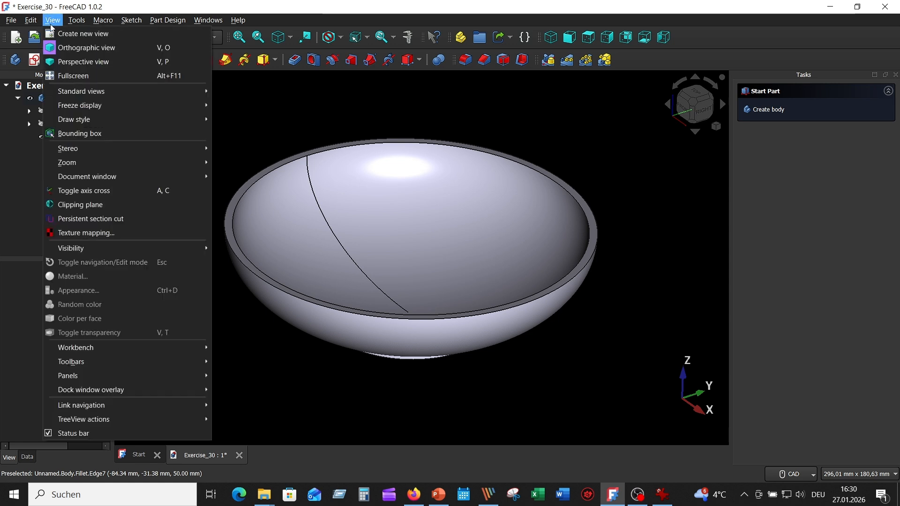
click(123, 241)
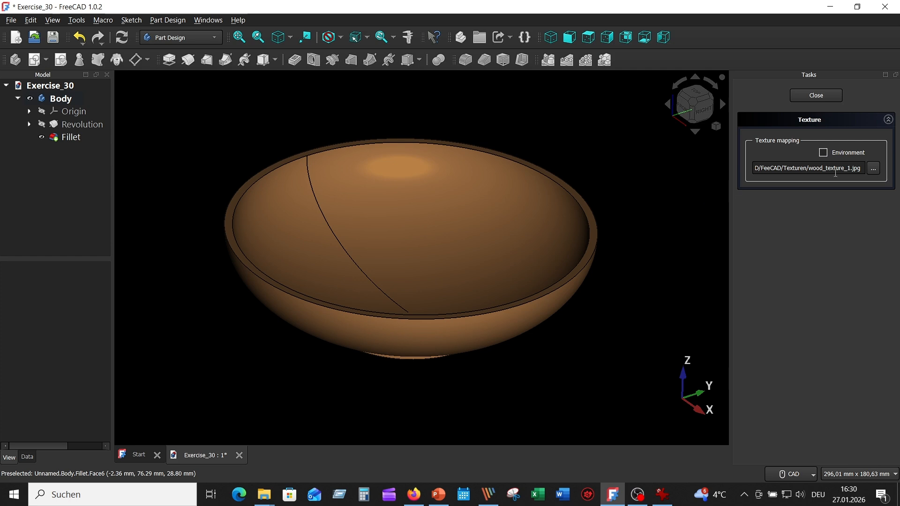
click(873, 169)
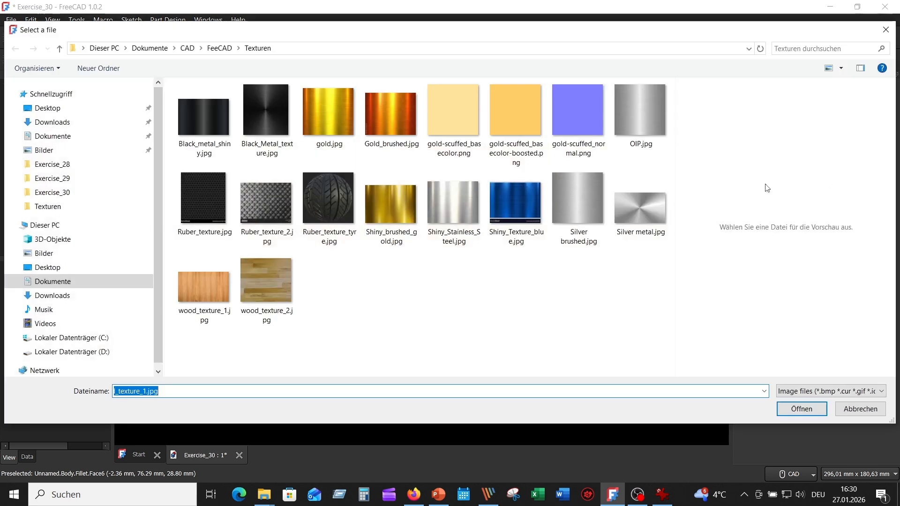
click(204, 286)
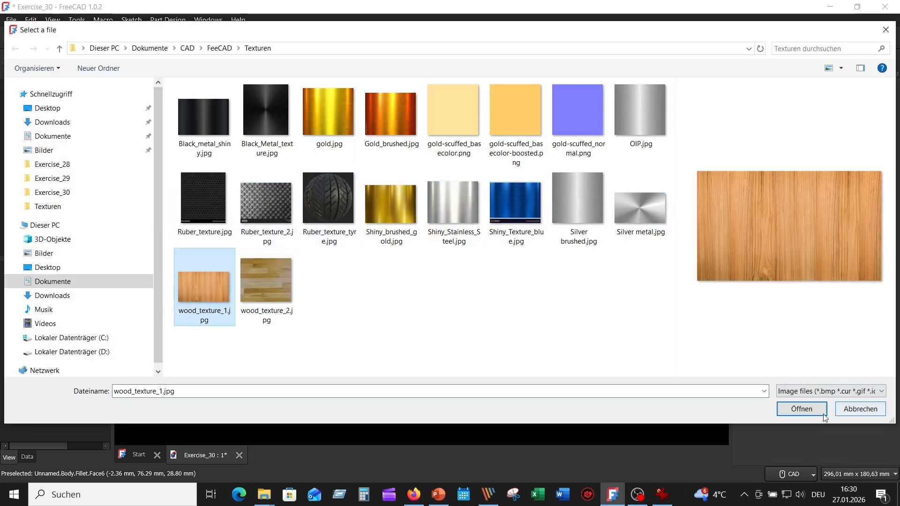
click(801, 409)
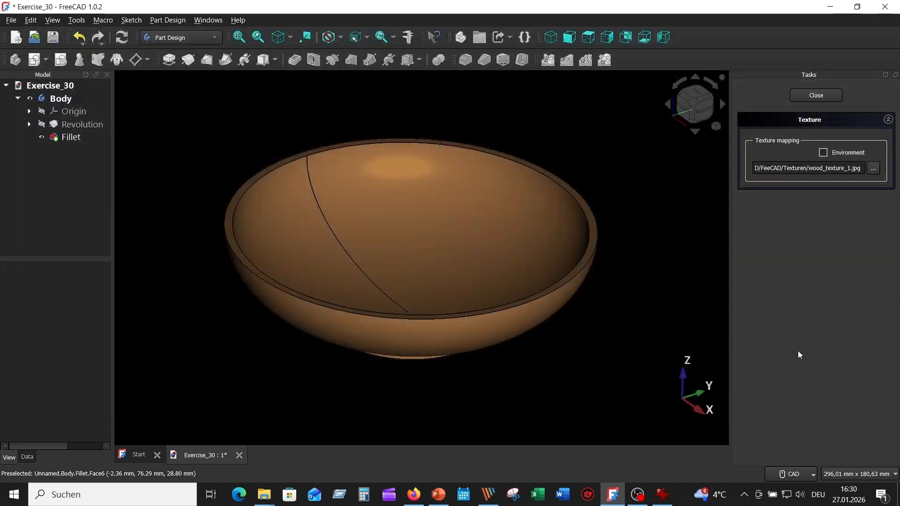
click(823, 153)
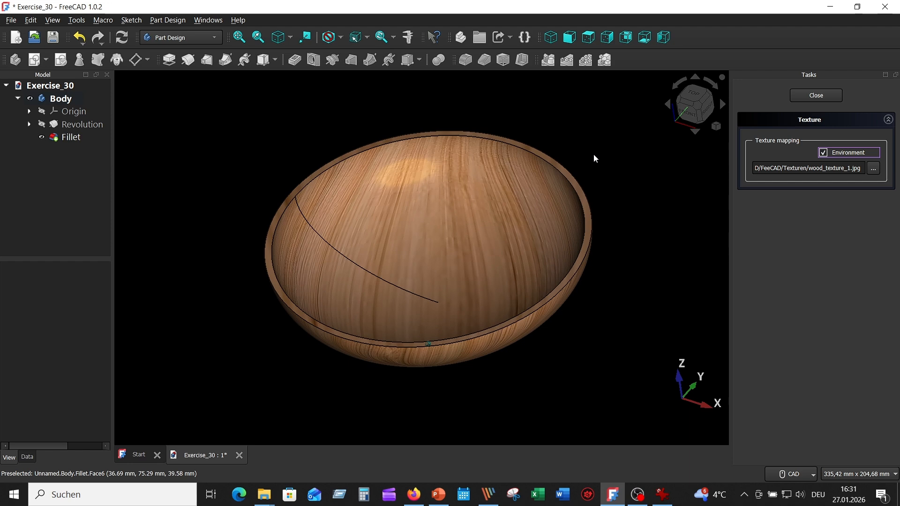
click(279, 38)
click(239, 38)
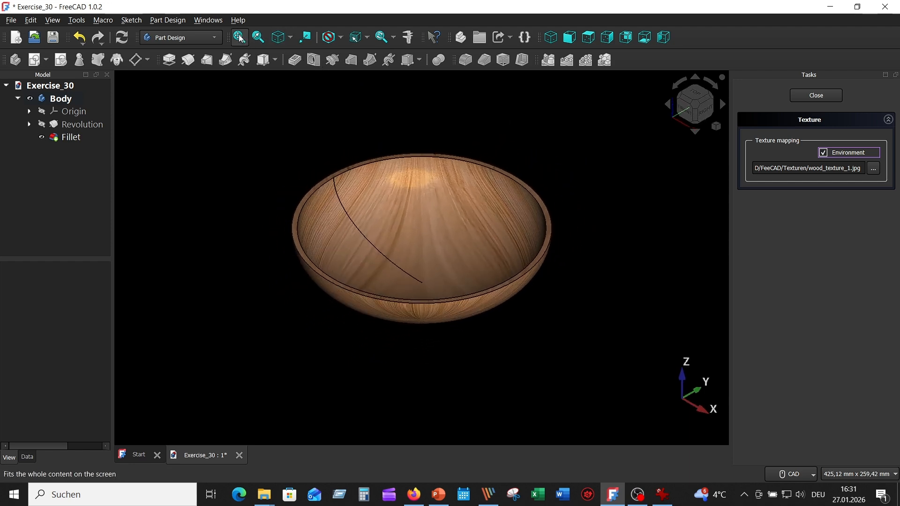